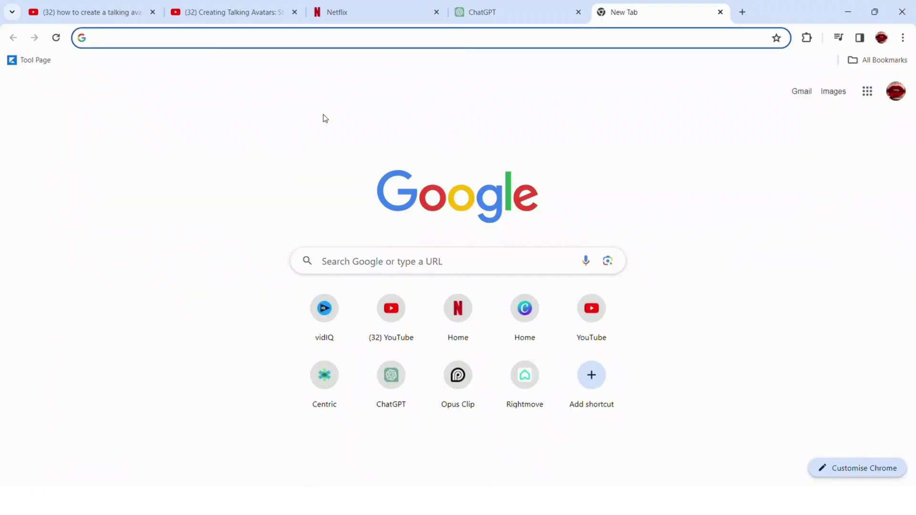
Search Google for "chatgpt" and open the ChatGPT site.
type("chat.openai.com")
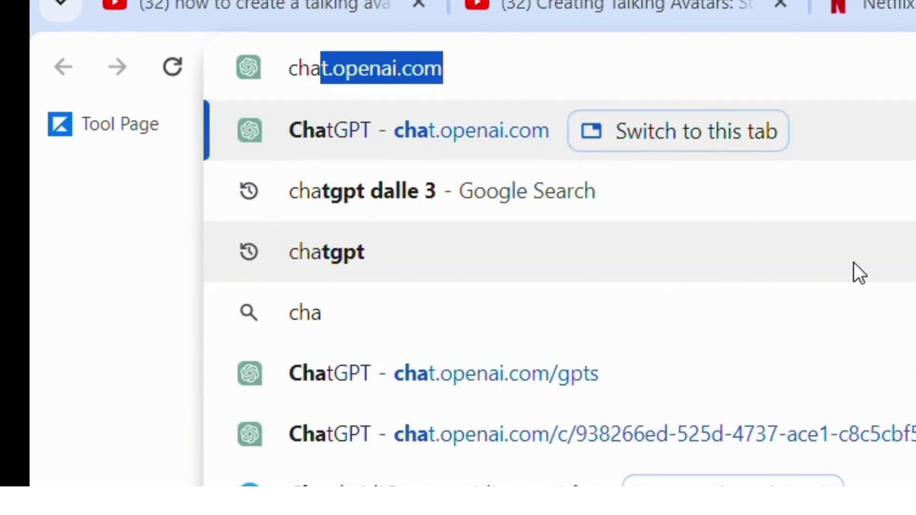
left_click(412, 252)
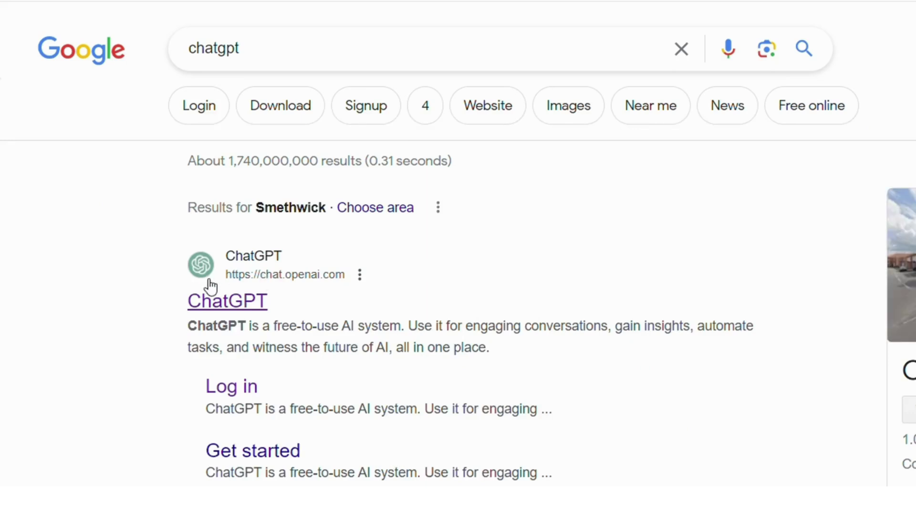
left_click(240, 305)
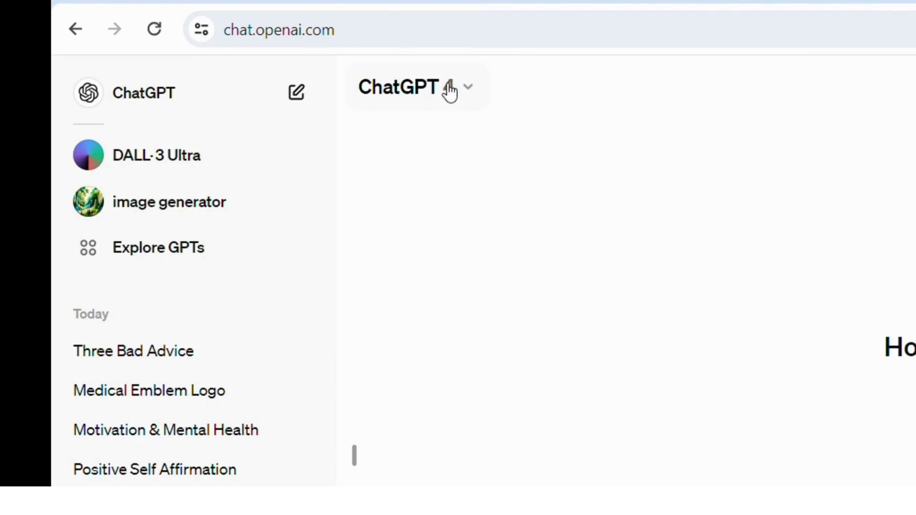
Select the GPT-4 model and open the DALL·3 Ultra GPT.
left_click(463, 87)
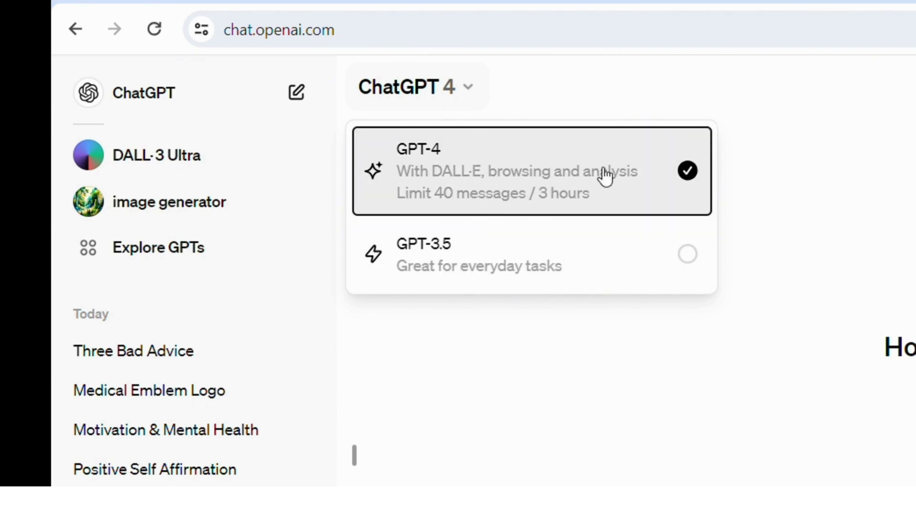
left_click(465, 153)
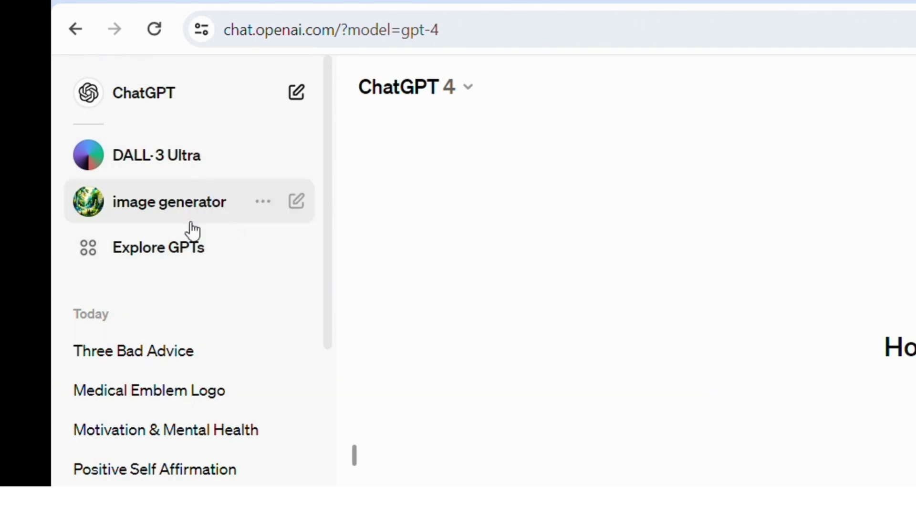
left_click(196, 167)
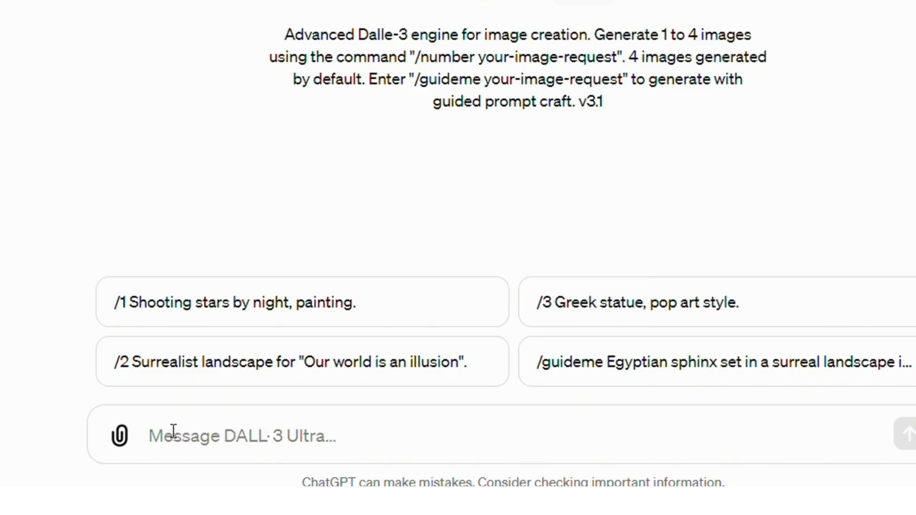
Paste and submit the prompt for a 16:9 portrait of a woman in teal green scrubs holding a "born ready" water flask.
left_click(190, 450)
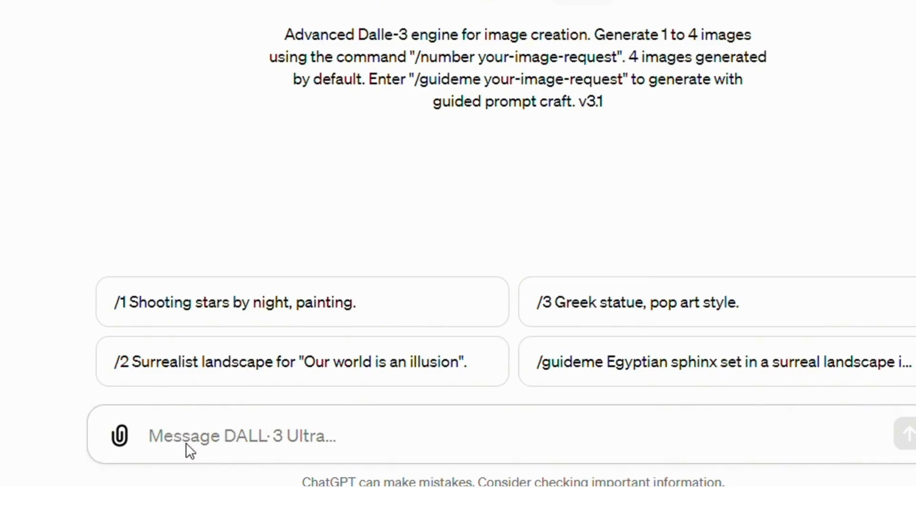
key("ctrl+v")
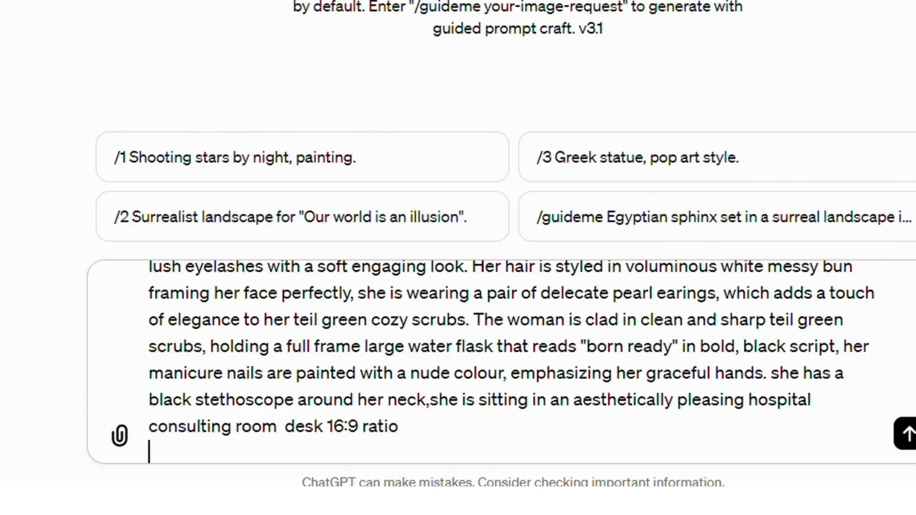
scroll(512, 361, "up", 1)
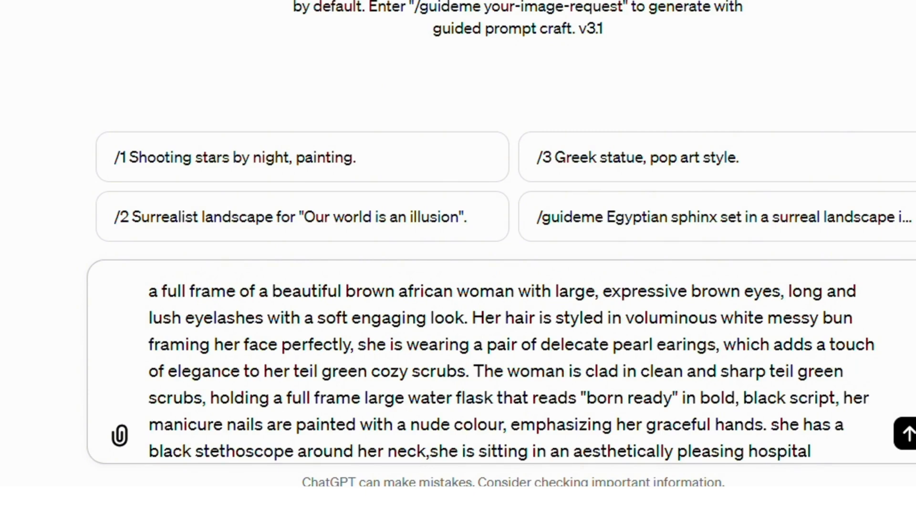
scroll(512, 362, "down", 1)
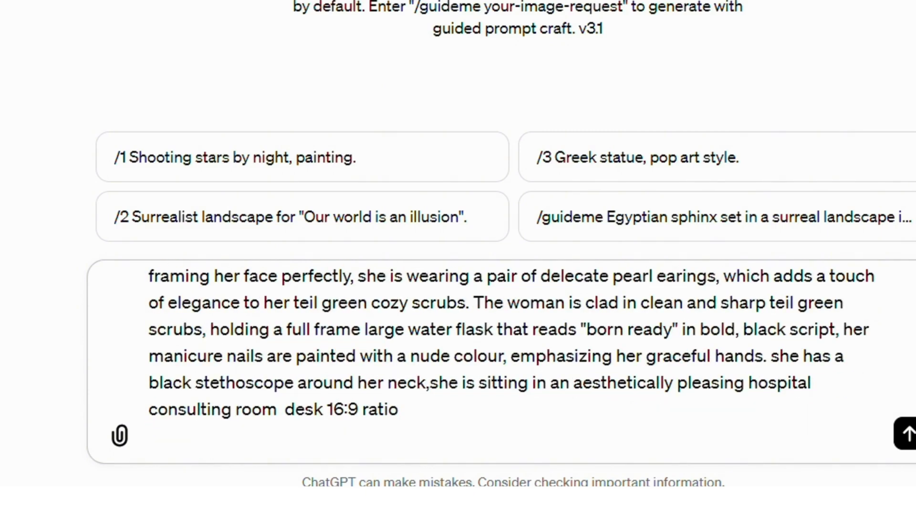
left_click(906, 435)
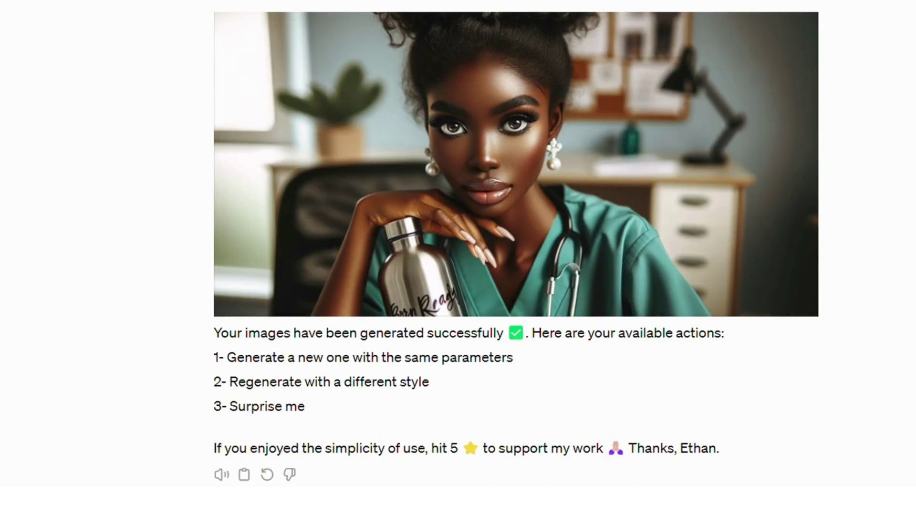
Review the generated portrait, regenerate it with the same prompt, and view the new version in full.
scroll(516, 248, "up", 3)
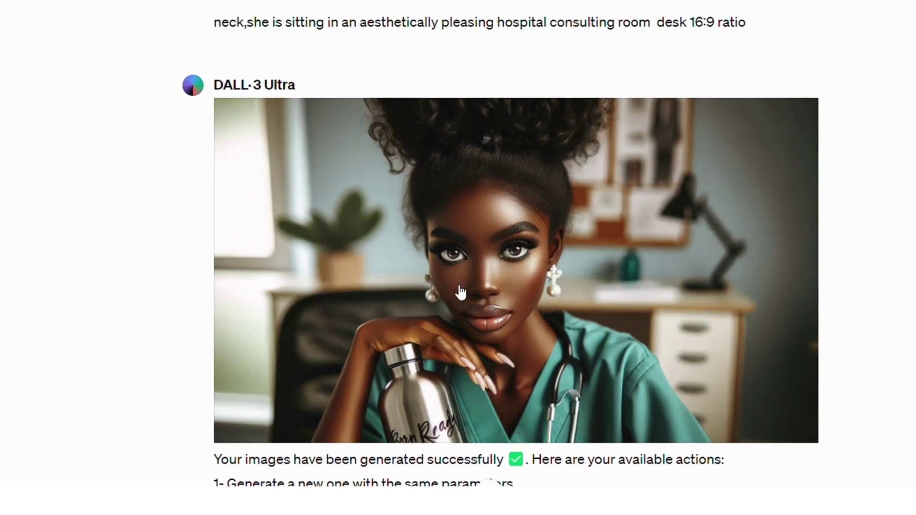
mouse_move(548, 135)
scroll(490, 482, "down", 3)
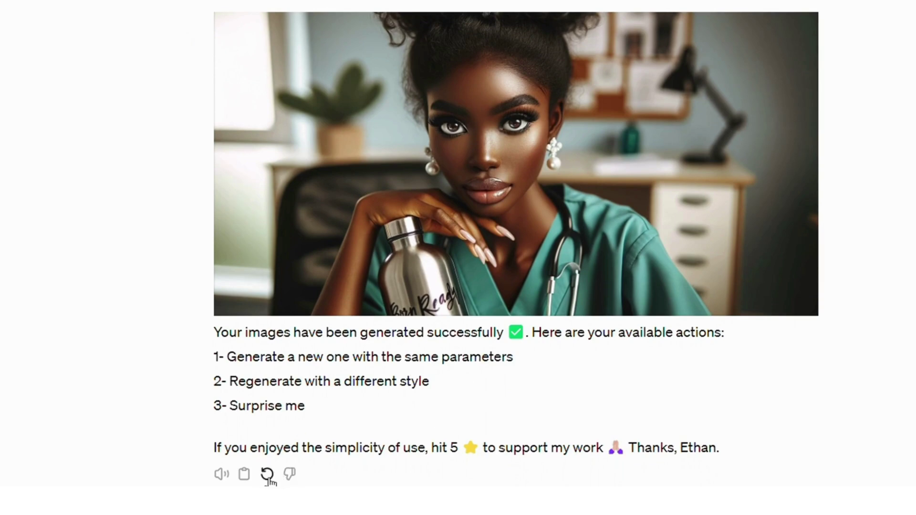
left_click(267, 475)
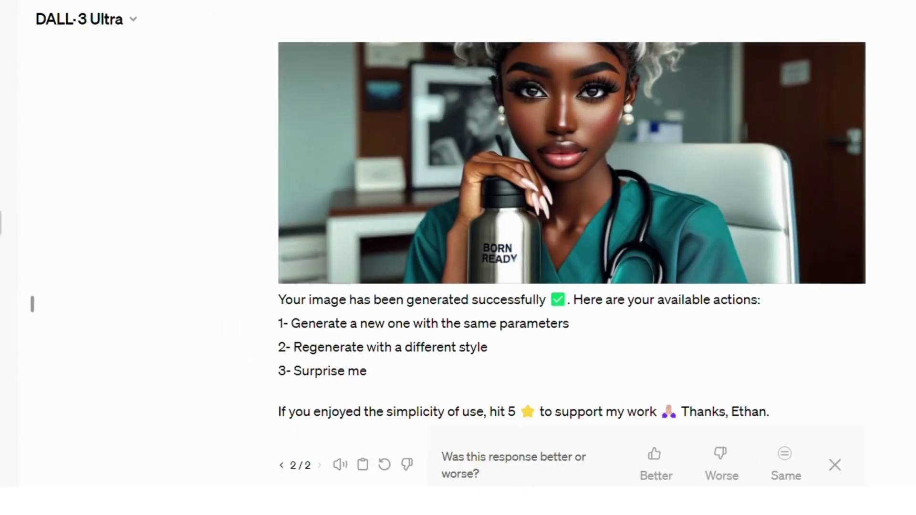
scroll(902, 148, "up", 4)
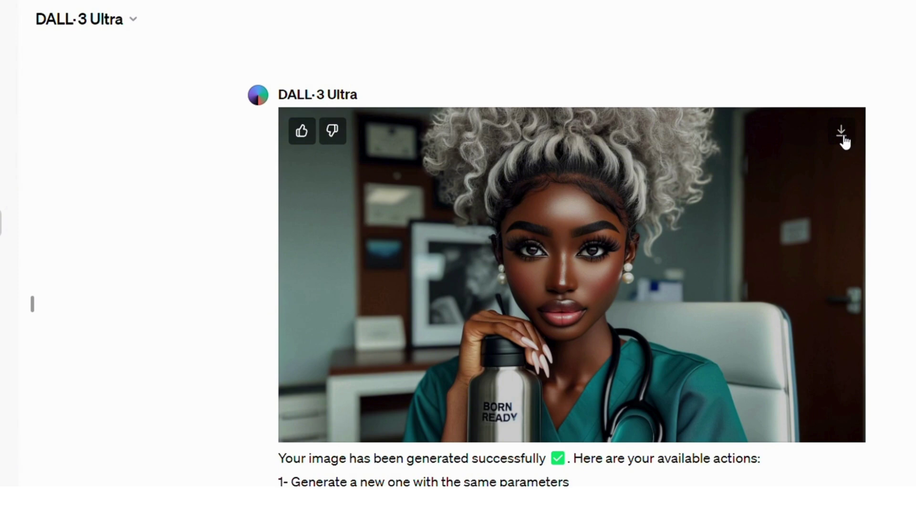
mouse_move(856, 137)
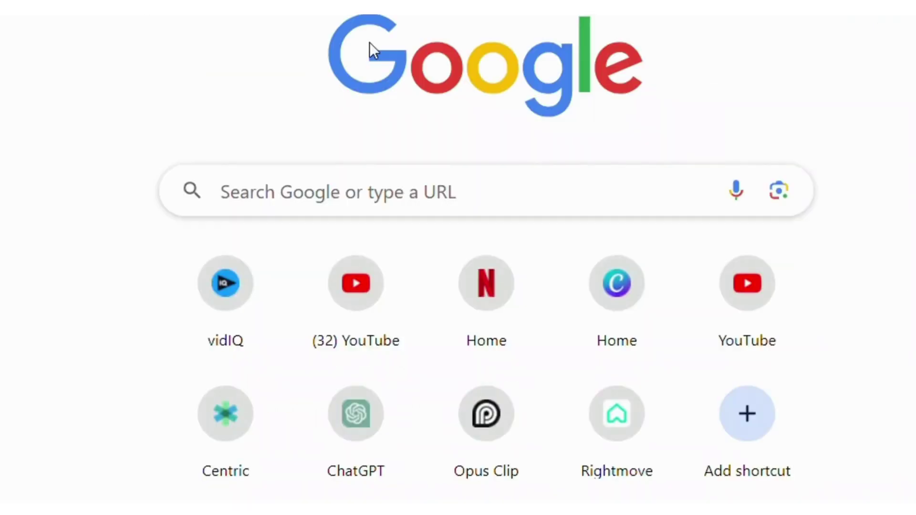
Search Google for Canva and open the Canva site.
left_click(391, 205)
type("ca")
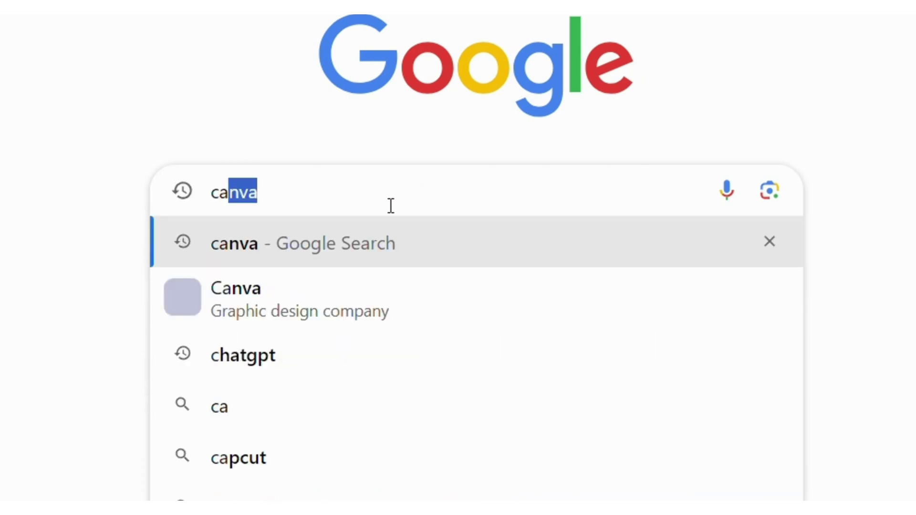
type("nv")
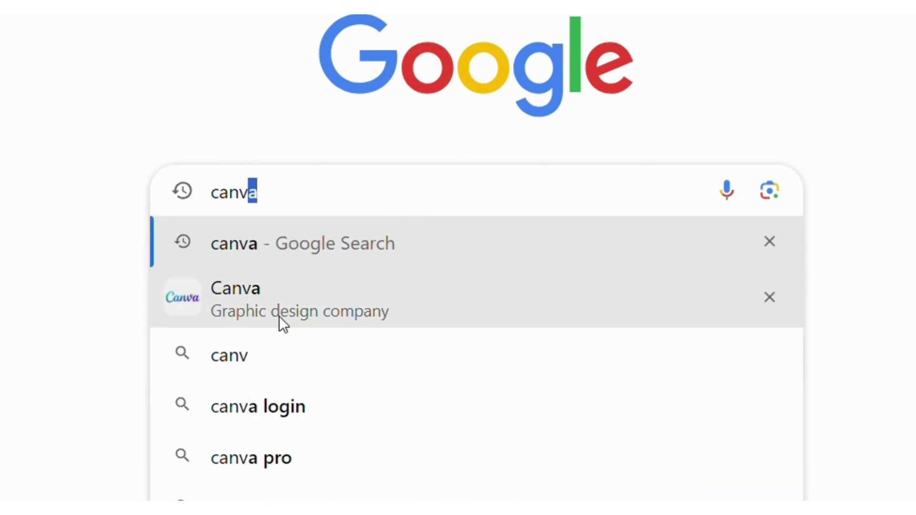
left_click(278, 311)
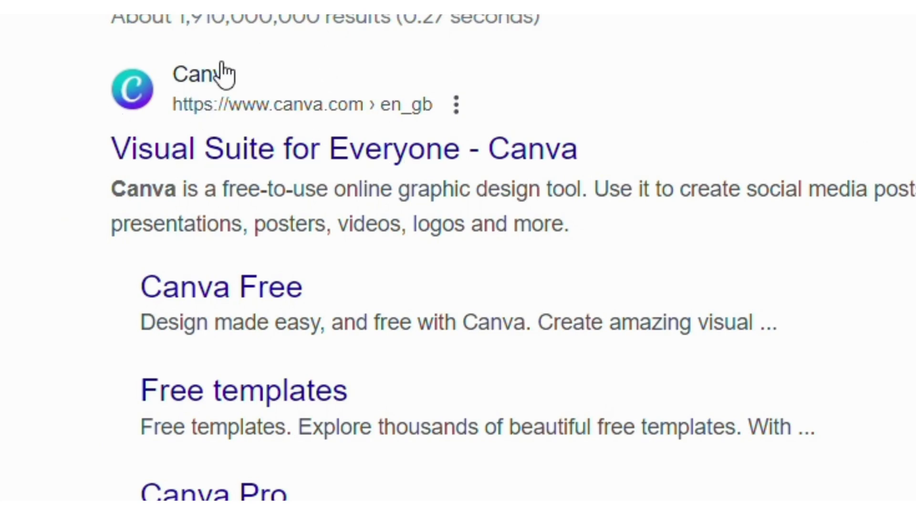
left_click(208, 70)
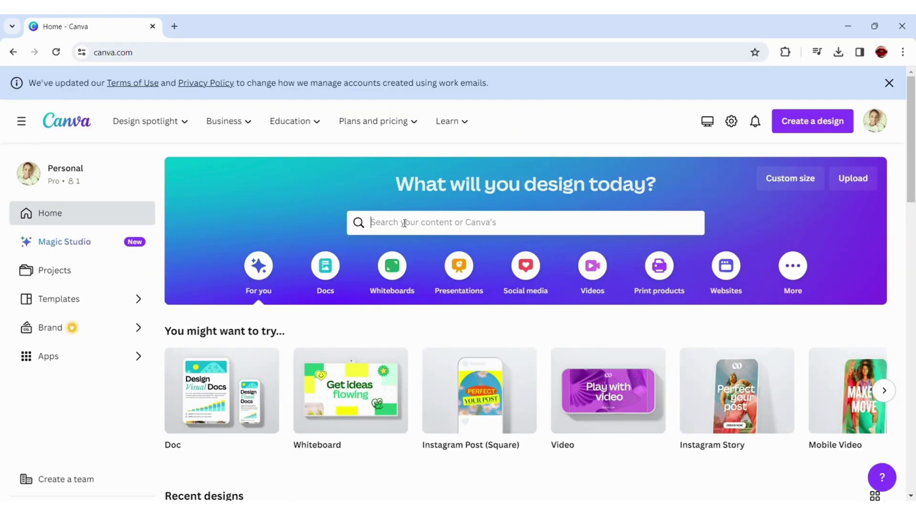
Search Canva templates for "youtube video" and create a blank YouTube Video design.
left_click(404, 223)
type("yo")
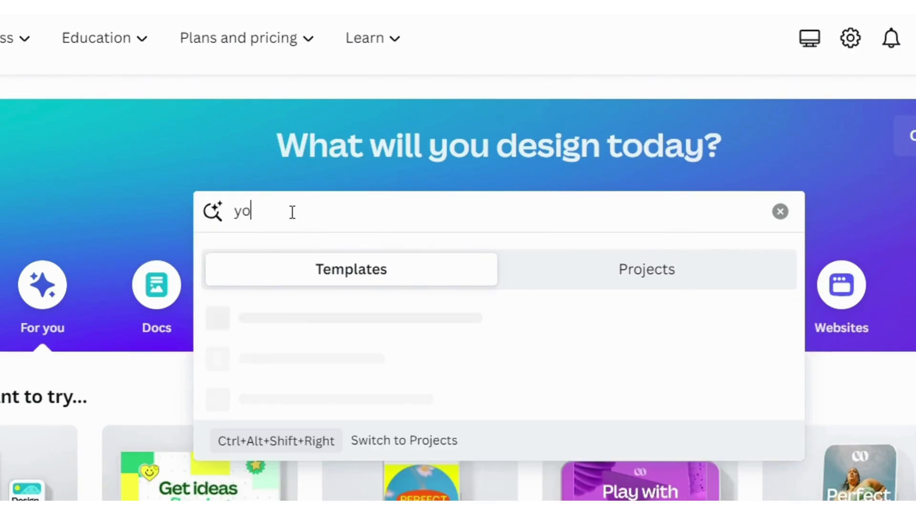
type("u")
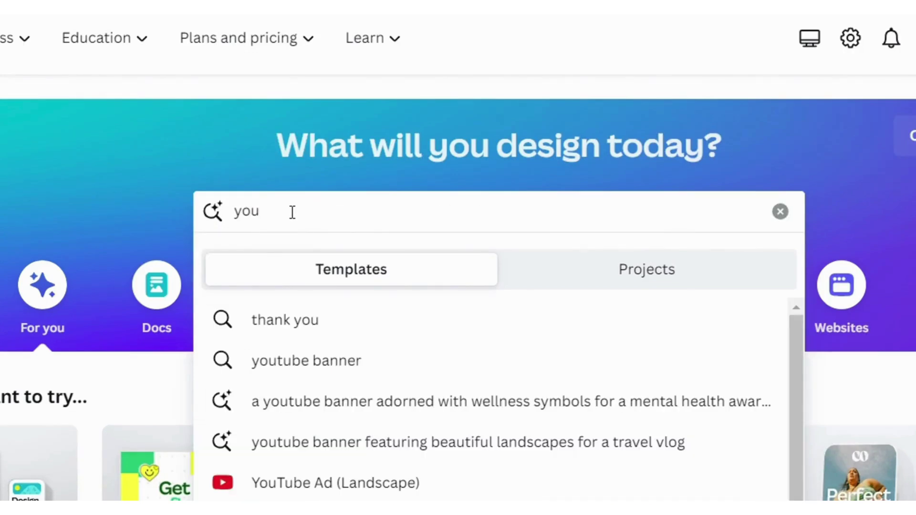
type("tub")
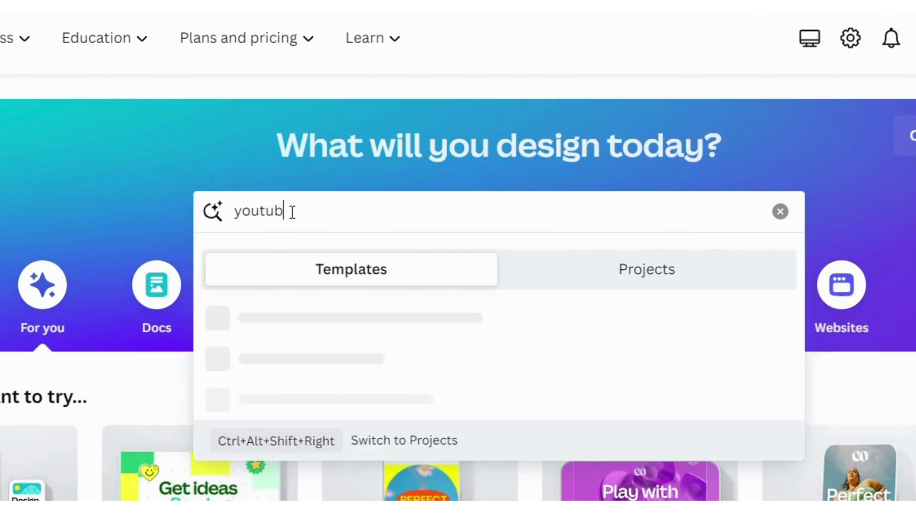
type("e vi")
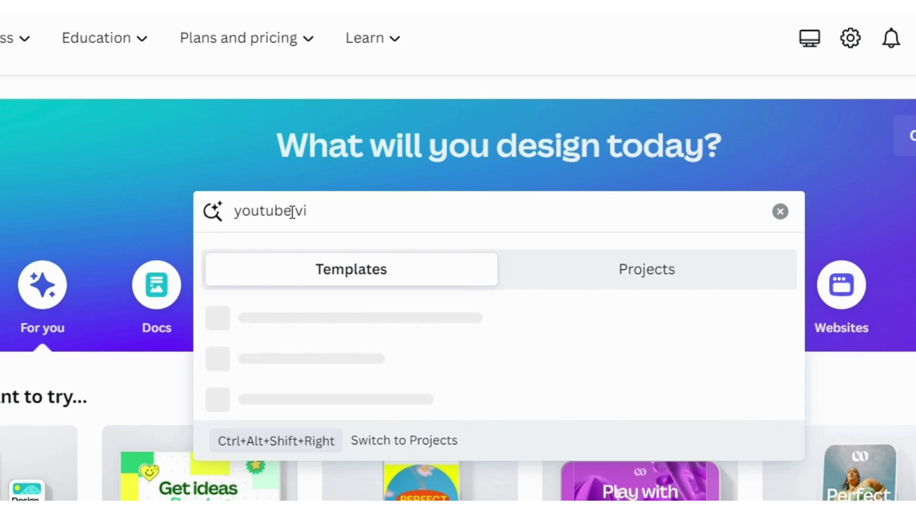
type("deo")
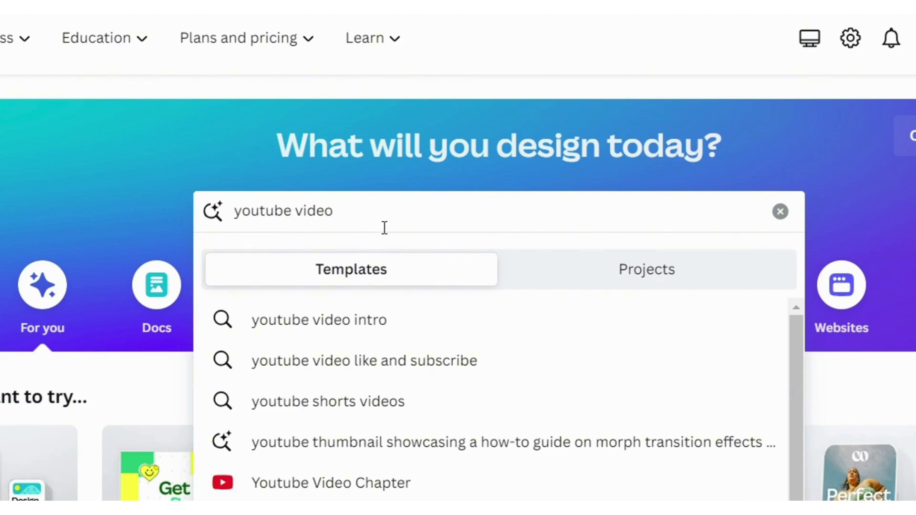
key("Return")
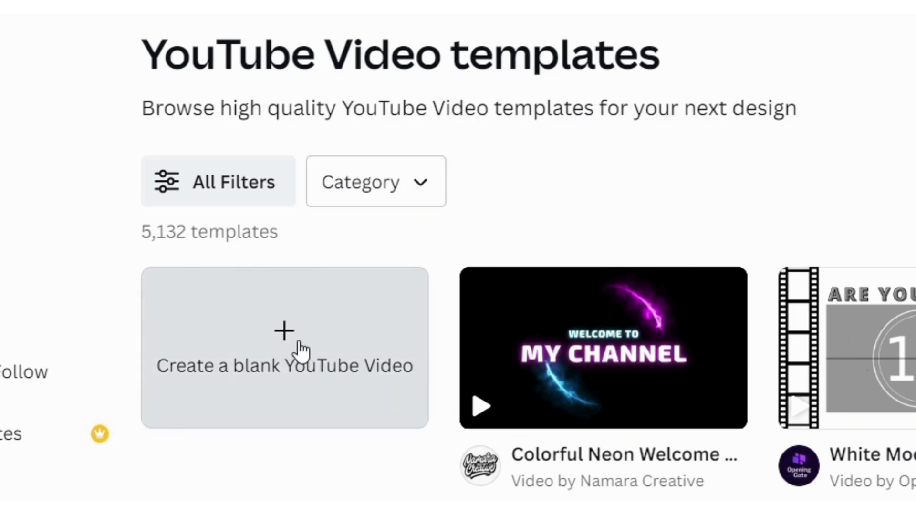
left_click(293, 348)
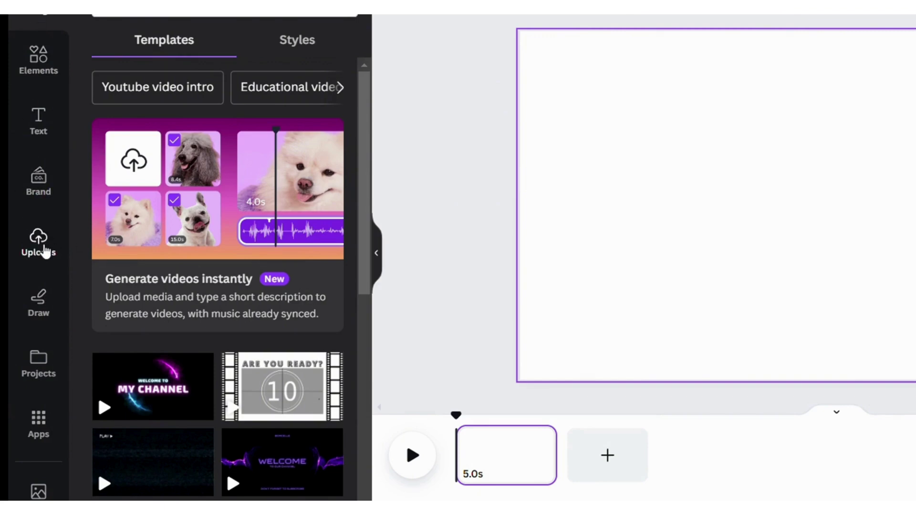
Add the uploaded "Born Ready" portrait with grey curly hair to the blank page and enlarge it to fill the canvas.
left_click(43, 250)
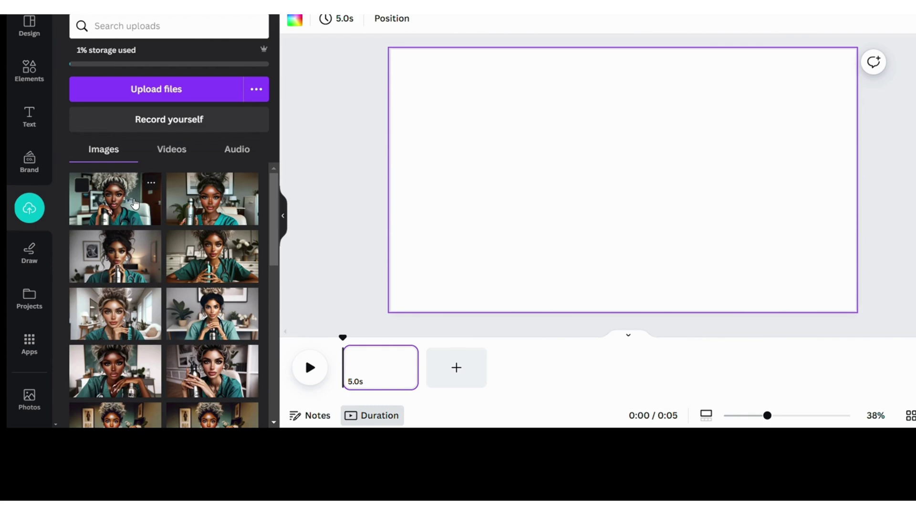
left_click(135, 204)
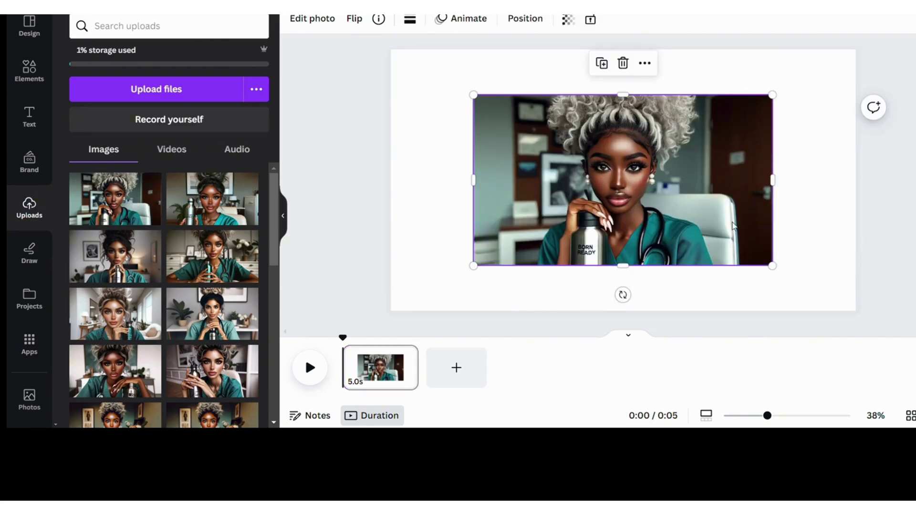
left_click_drag(672, 224, 589, 179)
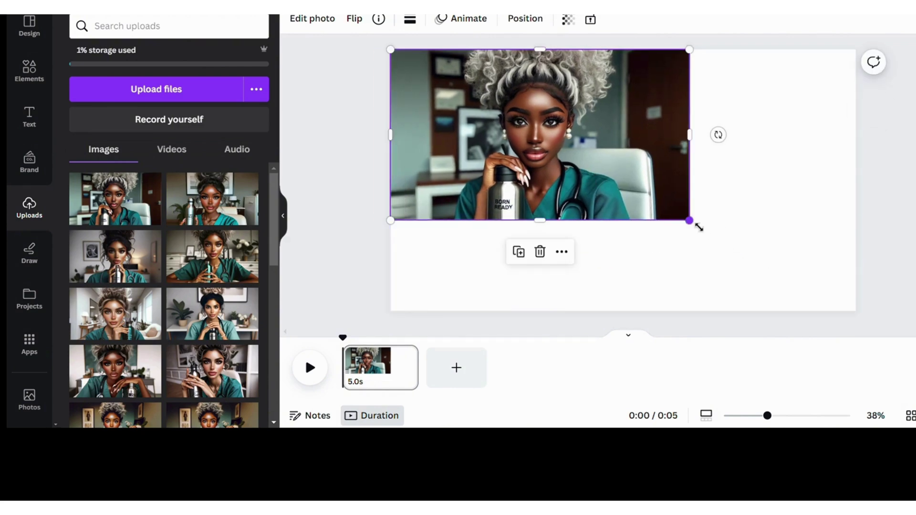
left_click_drag(698, 228, 861, 323)
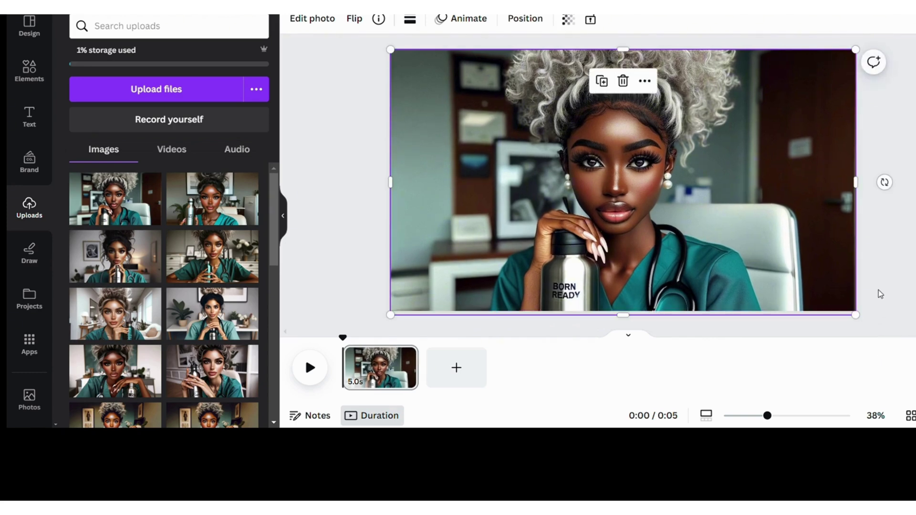
left_click(883, 293)
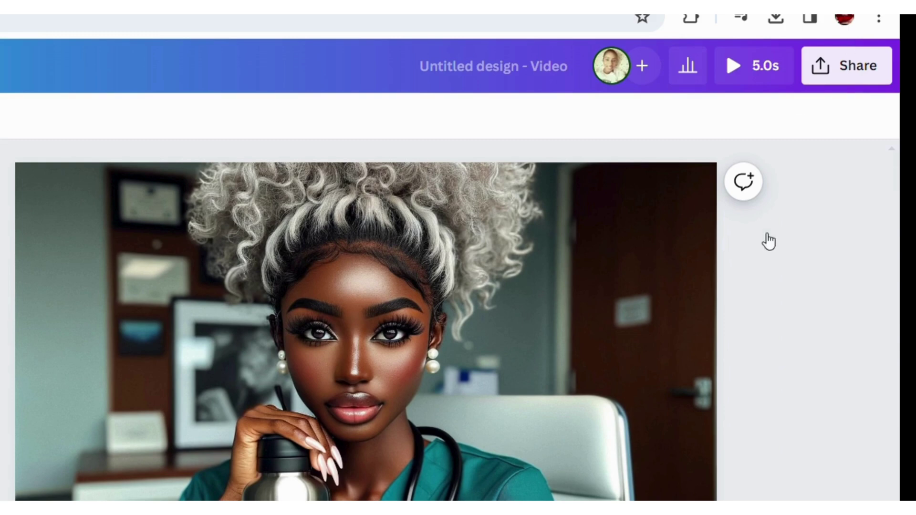
Open the design's download settings and set the file type to PNG.
left_click(880, 78)
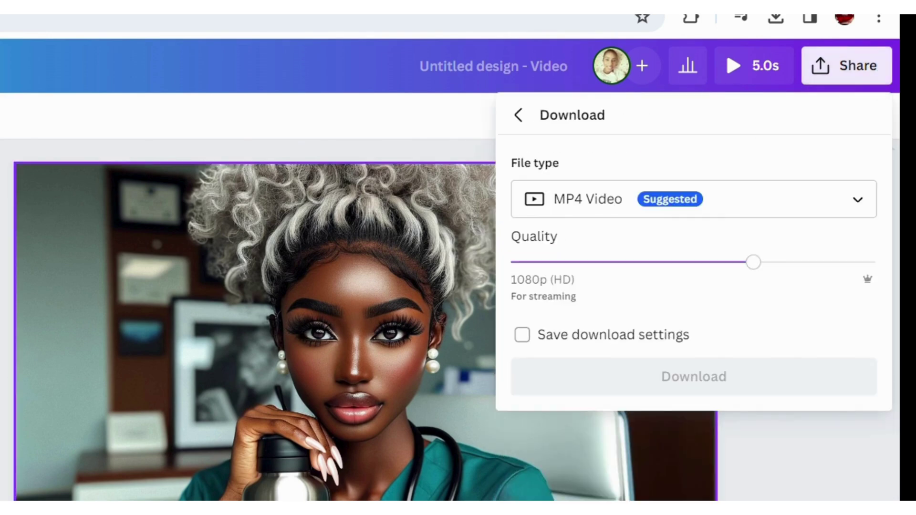
left_click(622, 203)
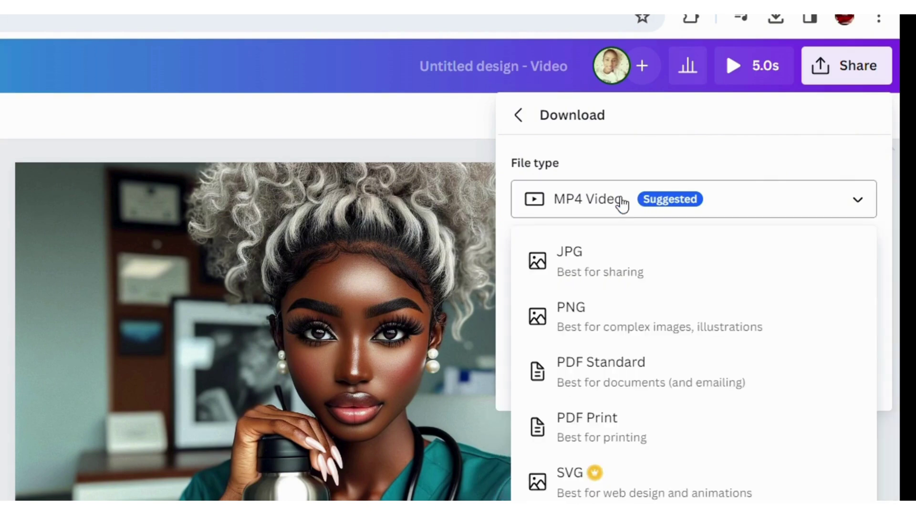
left_click(564, 332)
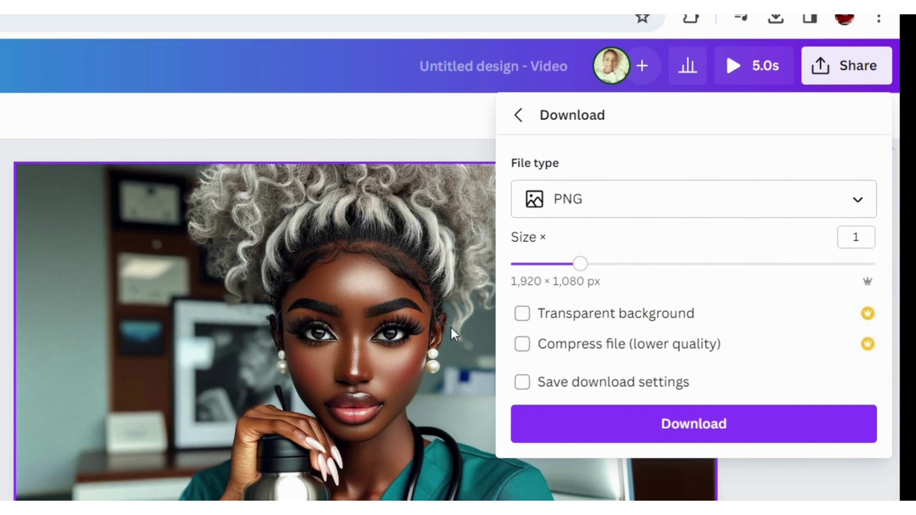
Download the portrait design as a PNG at size 1 (1,920 × 1,080 px).
left_click(542, 381)
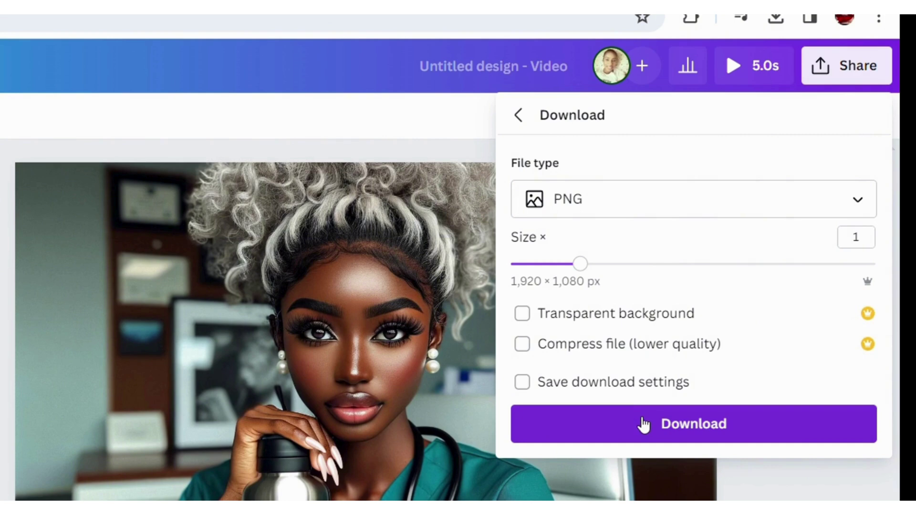
left_click(562, 214)
left_click(562, 217)
left_click(578, 419)
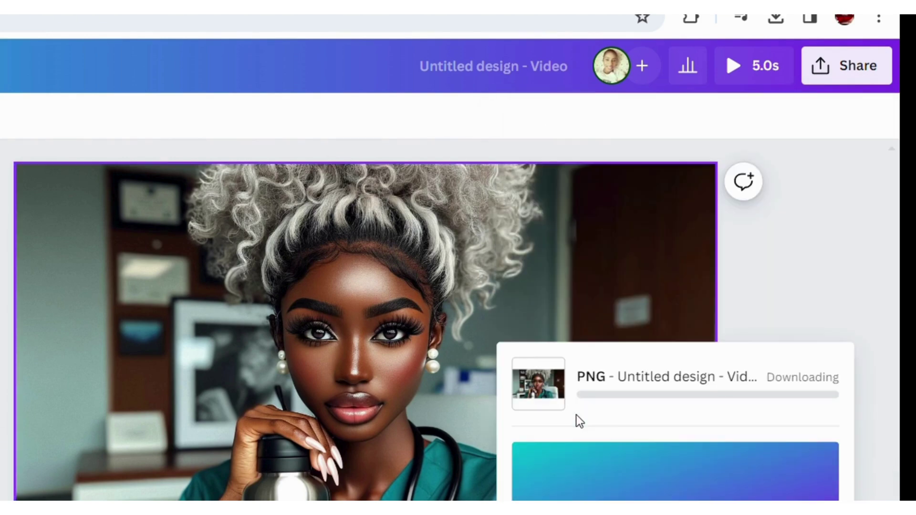
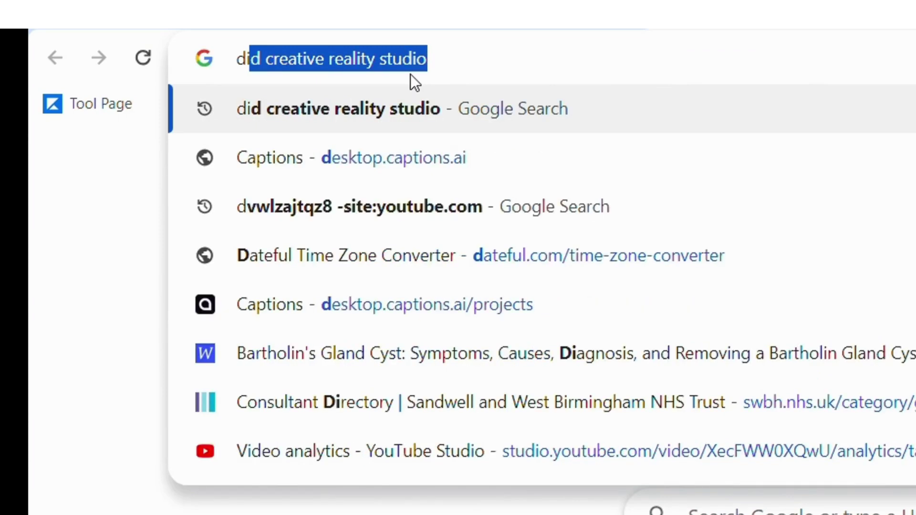
Search Google for "did creative reality studio" and open D-ID's Creative Reality Studio page from the results.
left_click(486, 70)
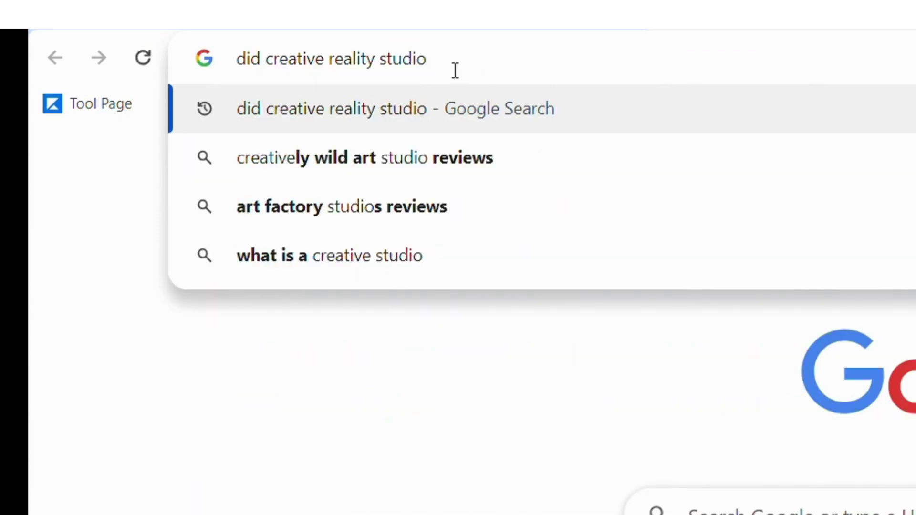
key("BackSpace")
key("BackSpace")
key("BackSpace")
key("BackSpace")
key("BackSpace")
key("BackSpace")
key("BackSpace")
key("BackSpace")
key("BackSpace")
key("BackSpace")
key("BackSpace")
key("BackSpace")
key("BackSpace")
key("BackSpace")
key("BackSpace")
key("BackSpace")
key("BackSpace")
key("BackSpace")
key("BackSpace")
key("BackSpace")
key("BackSpace")
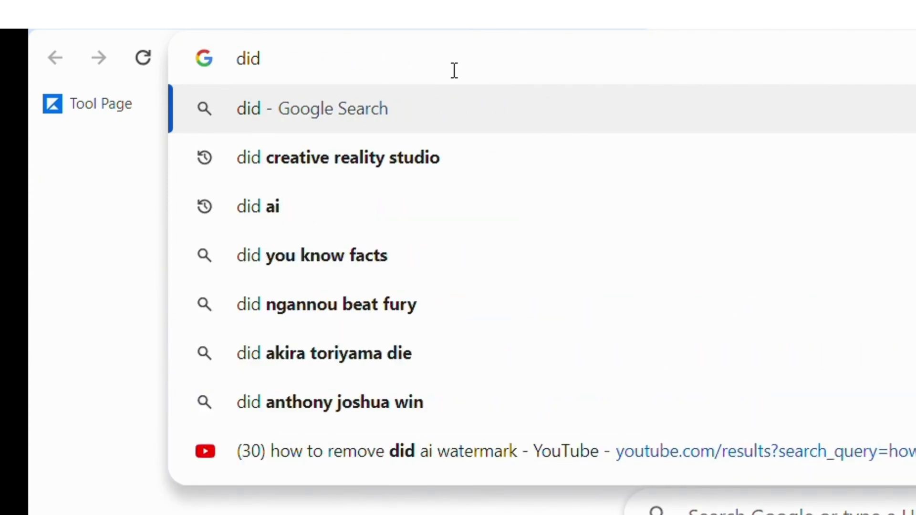
type("creative reality studio")
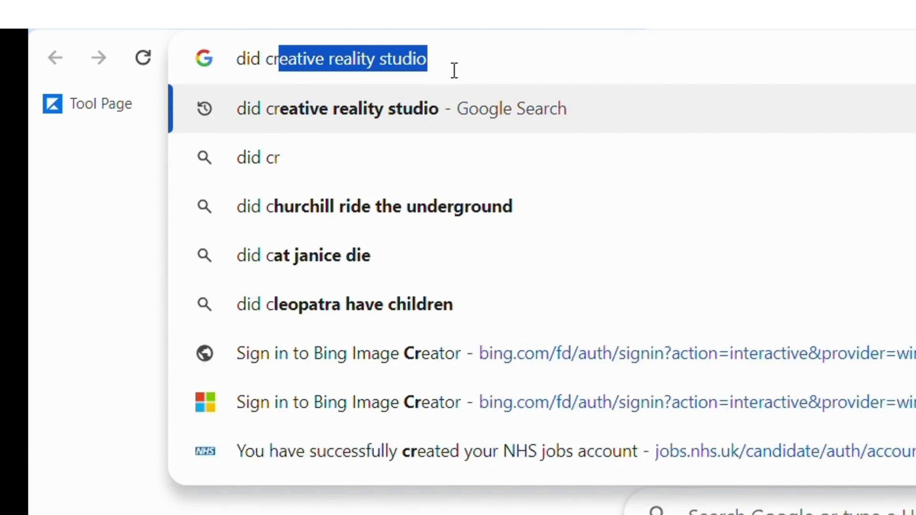
left_click(400, 112)
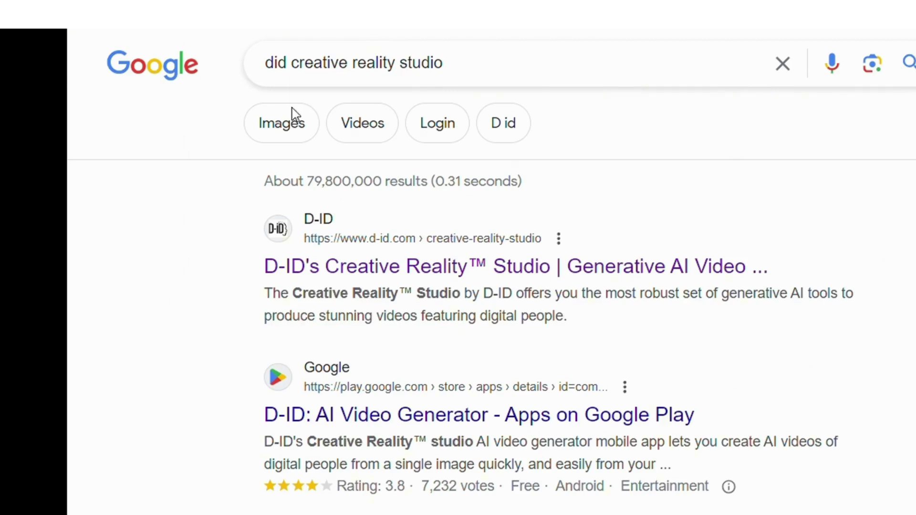
left_click(332, 274)
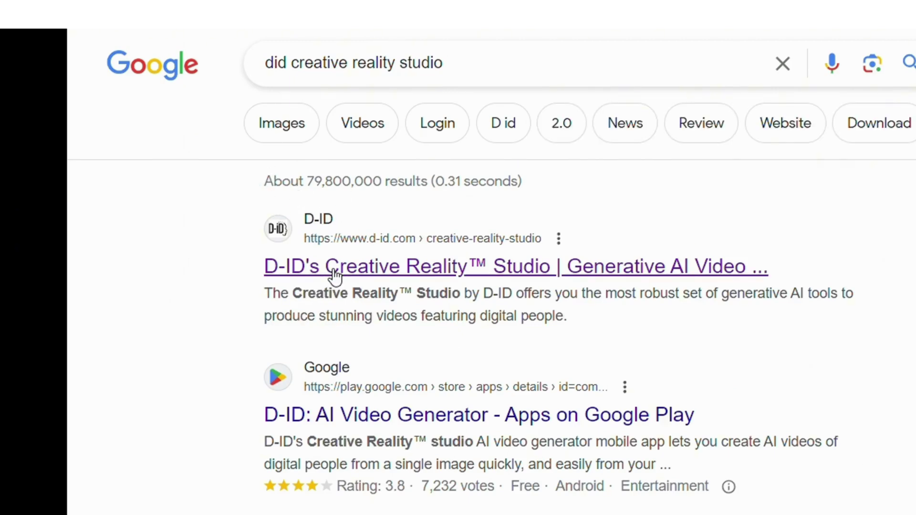
left_click(336, 276)
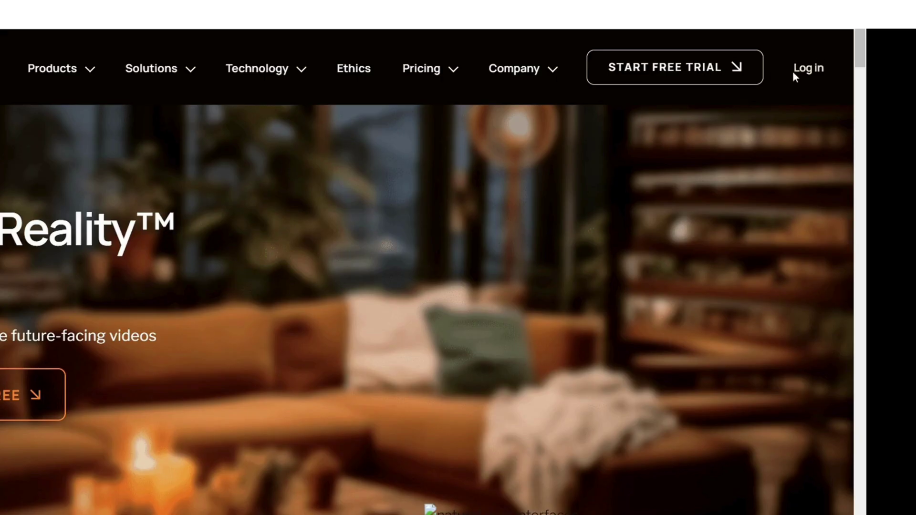
Log in to the D-ID studio and start a new video with the "Born Ready" portrait added as its presenter.
left_click(805, 69)
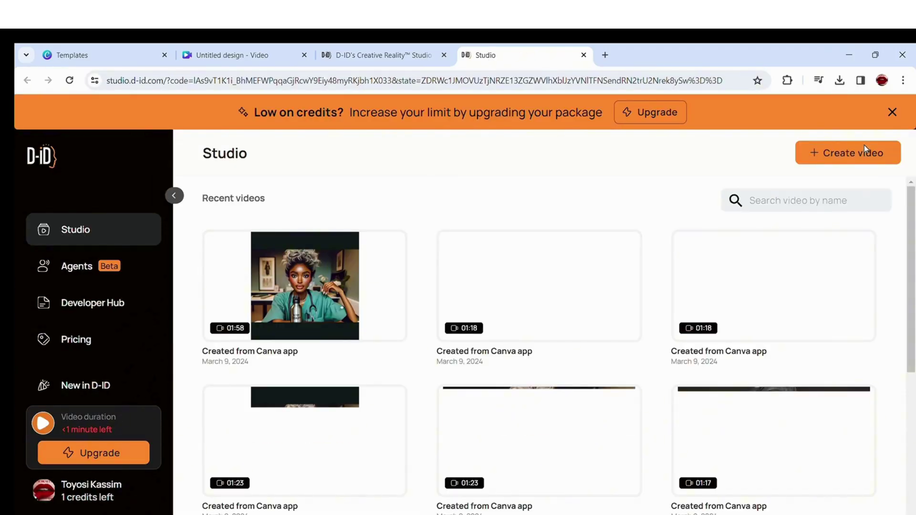
mouse_move(632, 248)
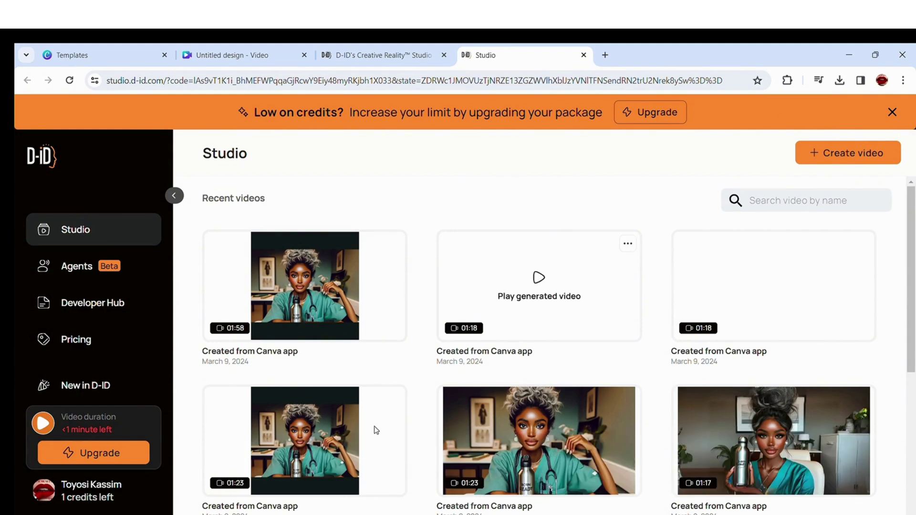
mouse_move(291, 328)
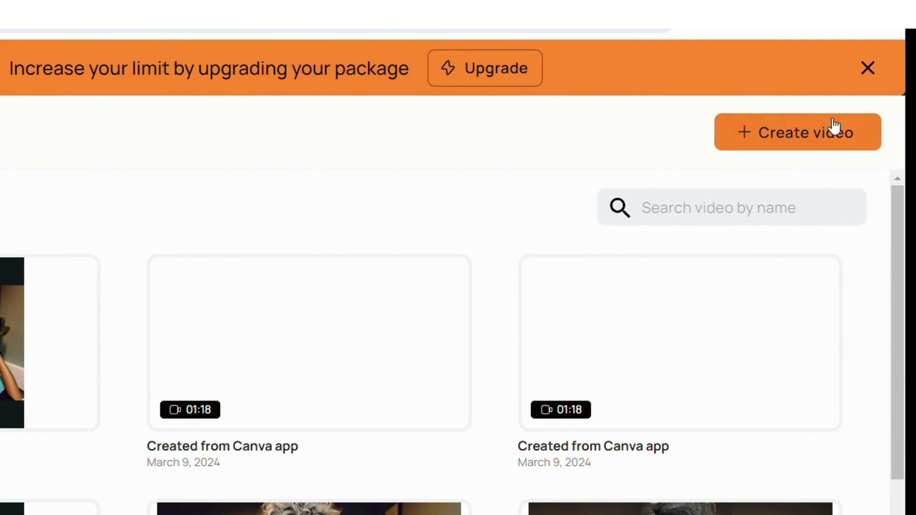
left_click(778, 143)
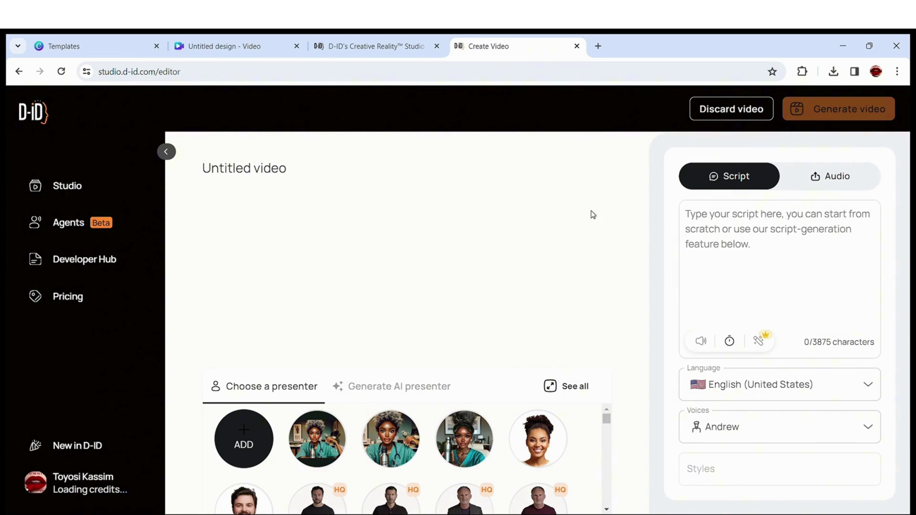
mouse_move(265, 428)
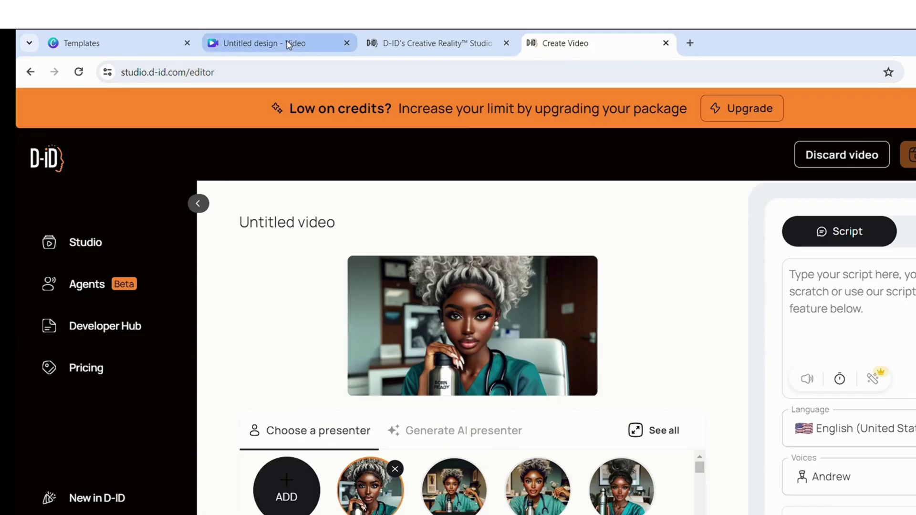
Return to the untitled Canva video design and delete the portrait from the page.
left_click(288, 45)
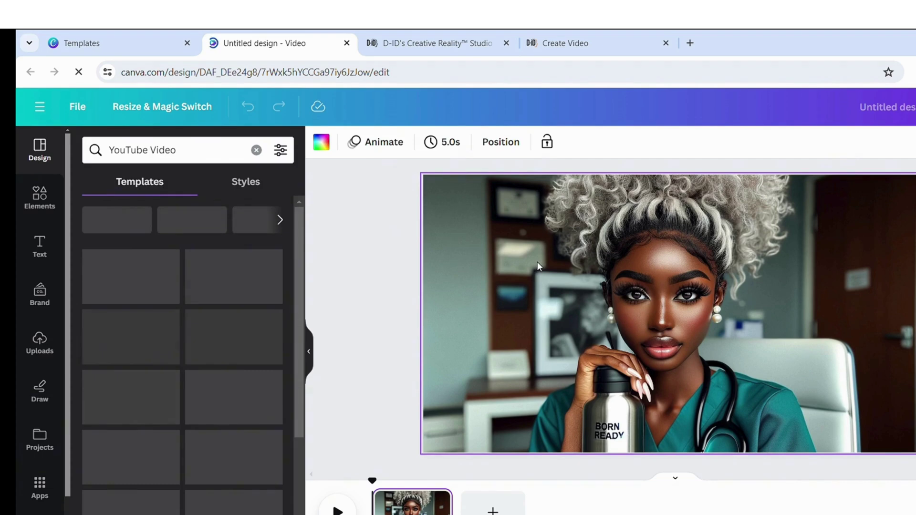
left_click(616, 275)
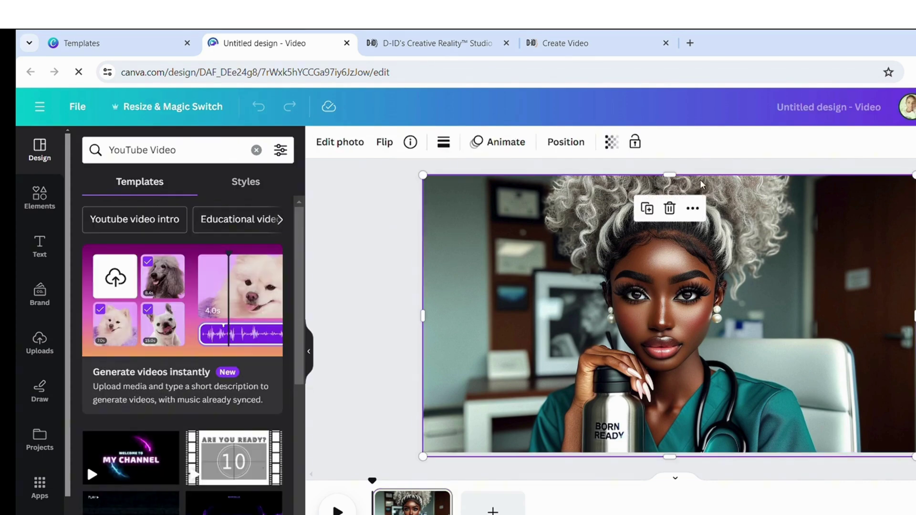
left_click(670, 208)
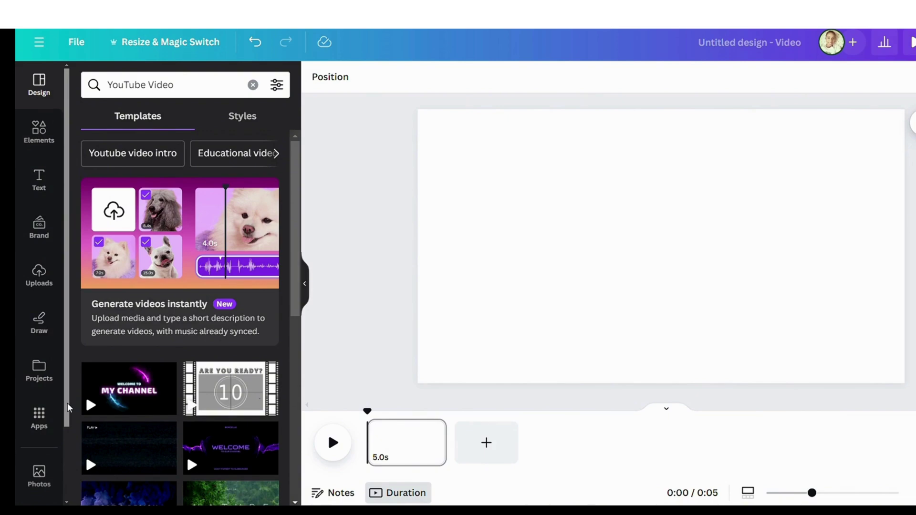
Search for "d-id ai presenter" and open the D-ID AI Presenters app inside the Canva design.
scroll(67, 408, "down", 2)
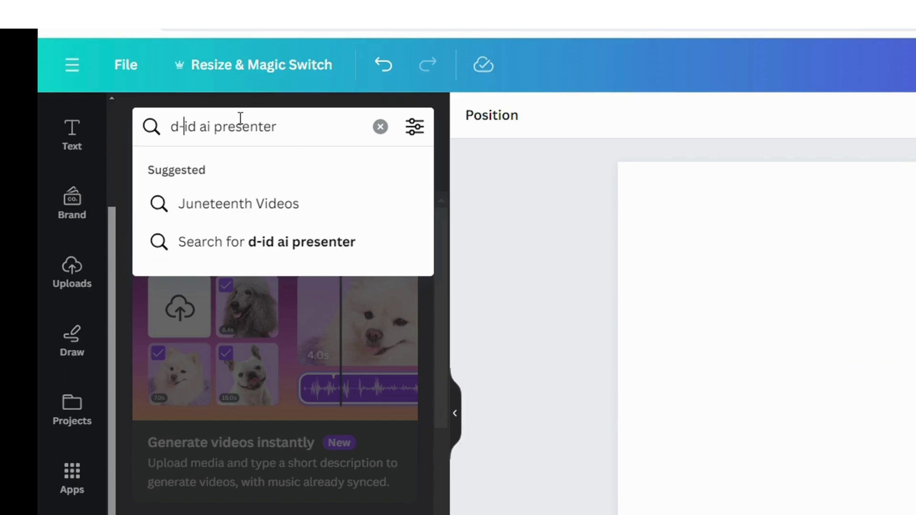
left_click(271, 125)
key("Return")
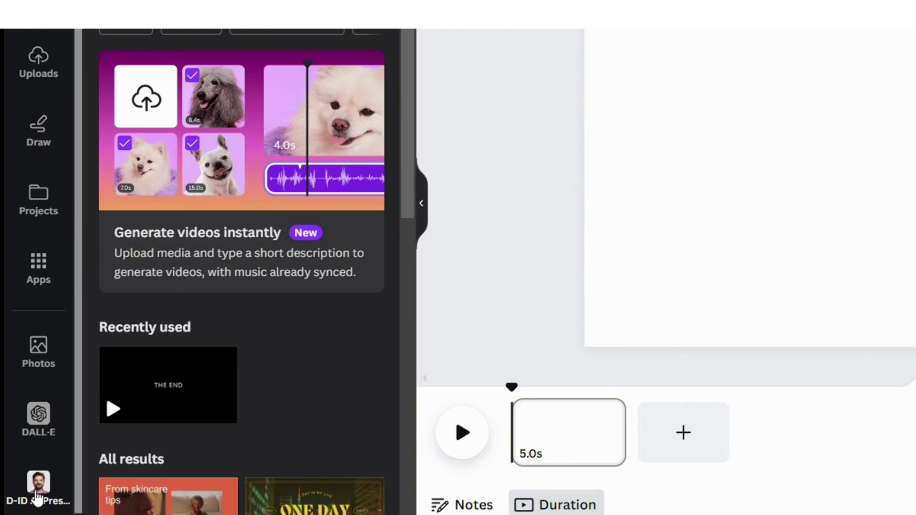
left_click(42, 481)
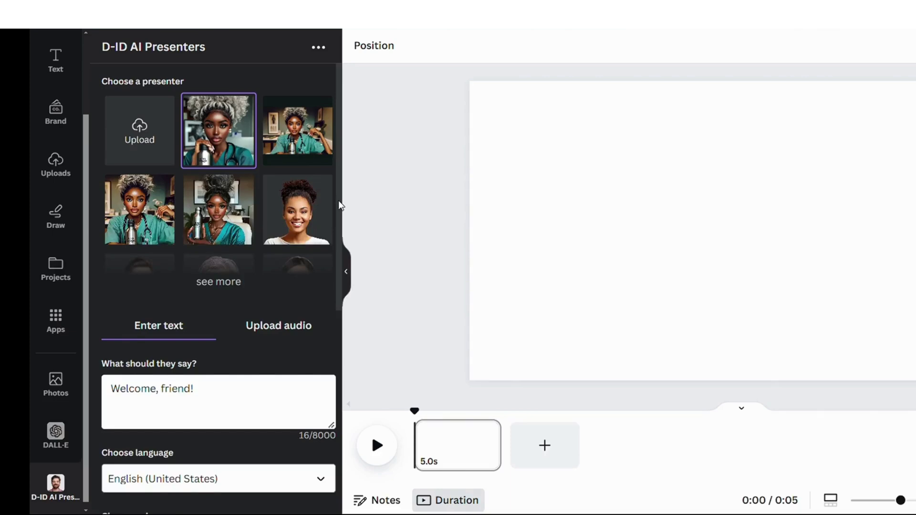
Review the presenter's language, voice and style options, then set its speech source to uploaded audio instead of entered text.
scroll(336, 329, "down", 5)
left_click_drag(337, 329, 336, 406)
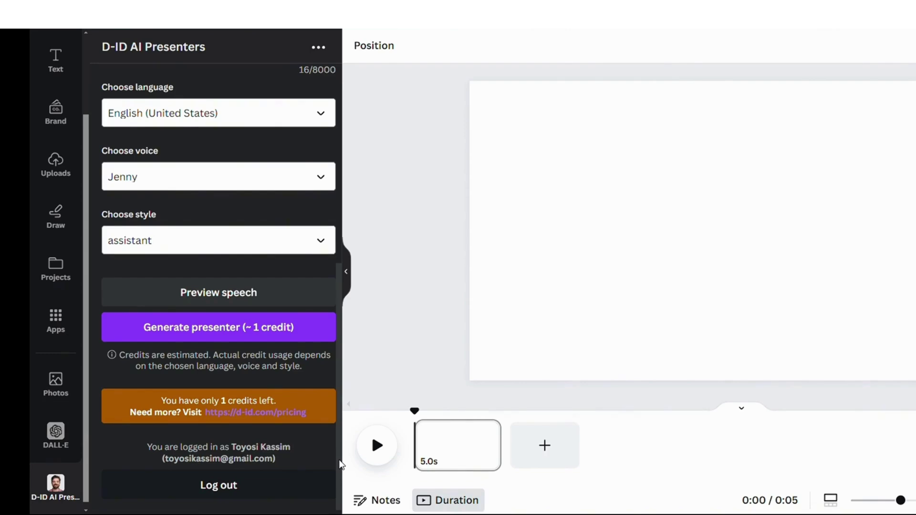
left_click_drag(340, 465, 370, 251)
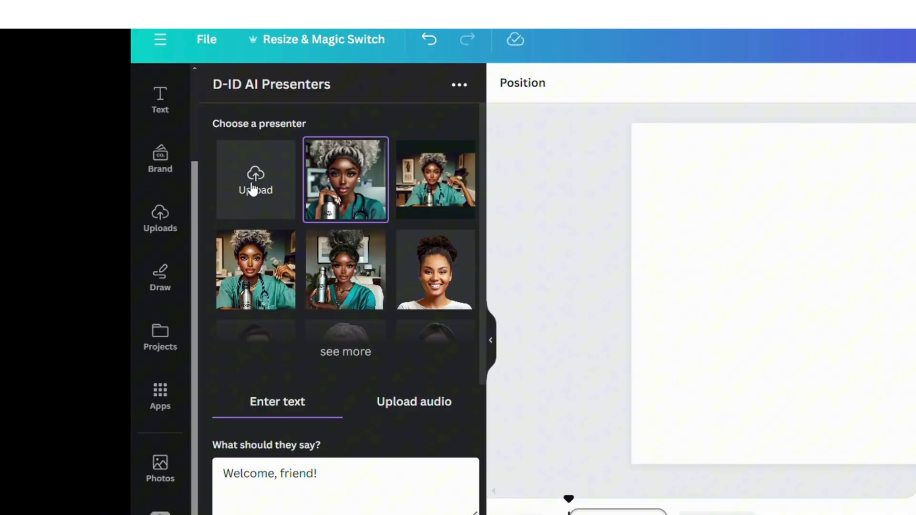
mouse_move(338, 186)
left_click(424, 406)
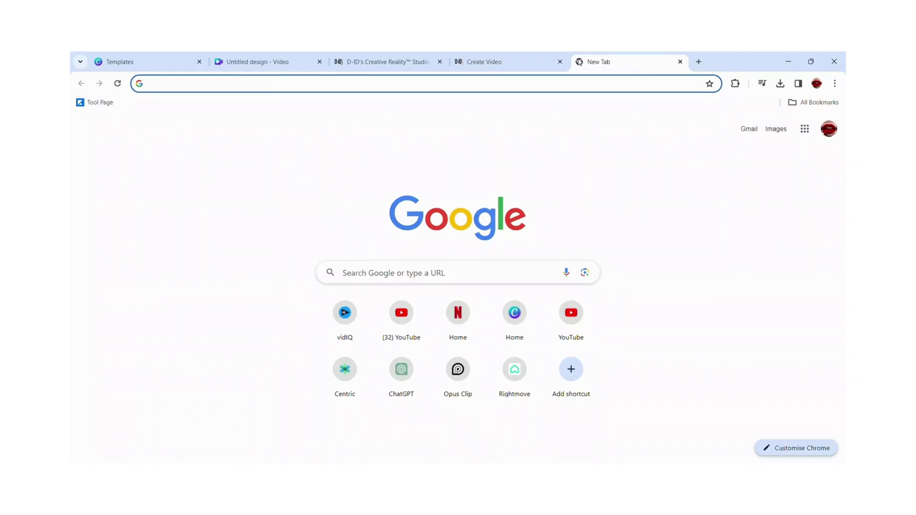
Search Google for ElevenLabs and open its AI Voice Generator site, accepting all cookies.
type("e")
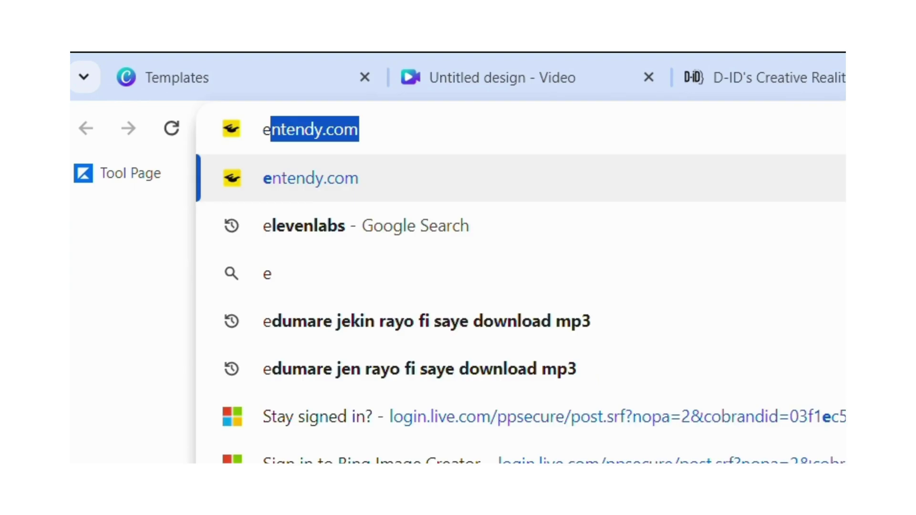
type("ll")
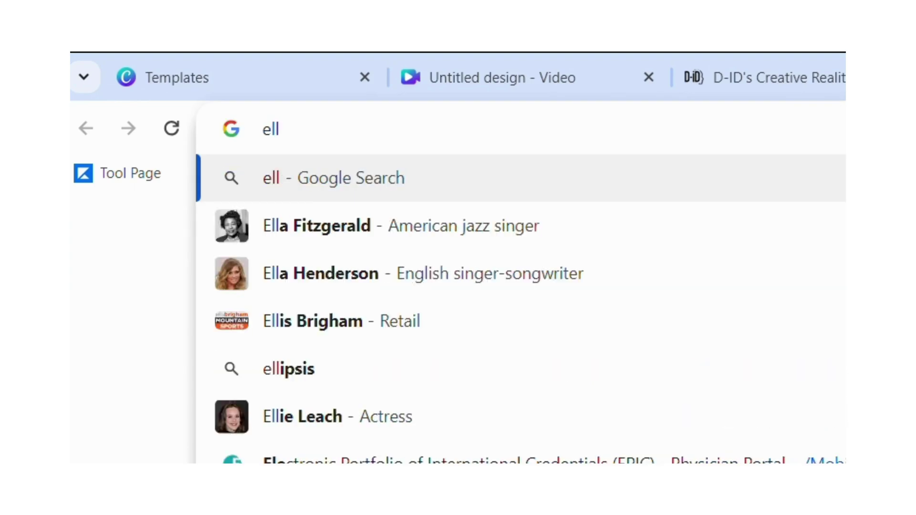
key("BackSpace")
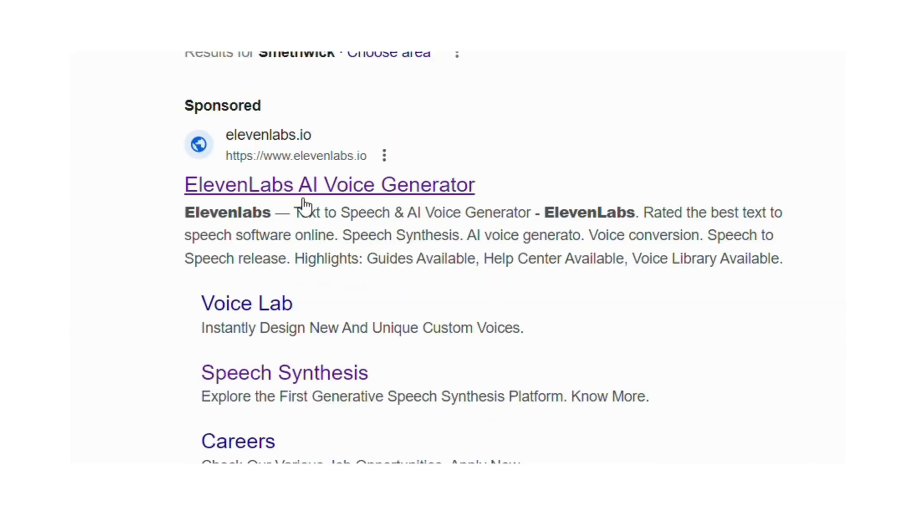
left_click(332, 191)
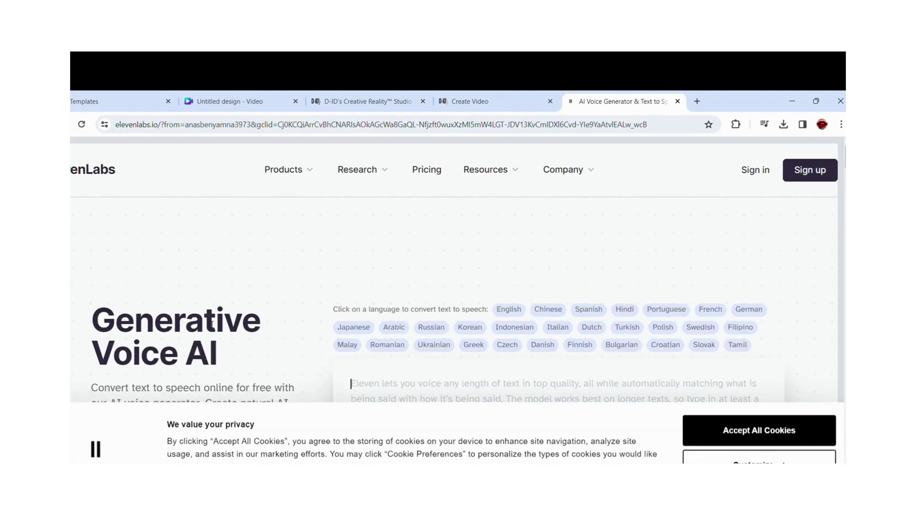
left_click(721, 430)
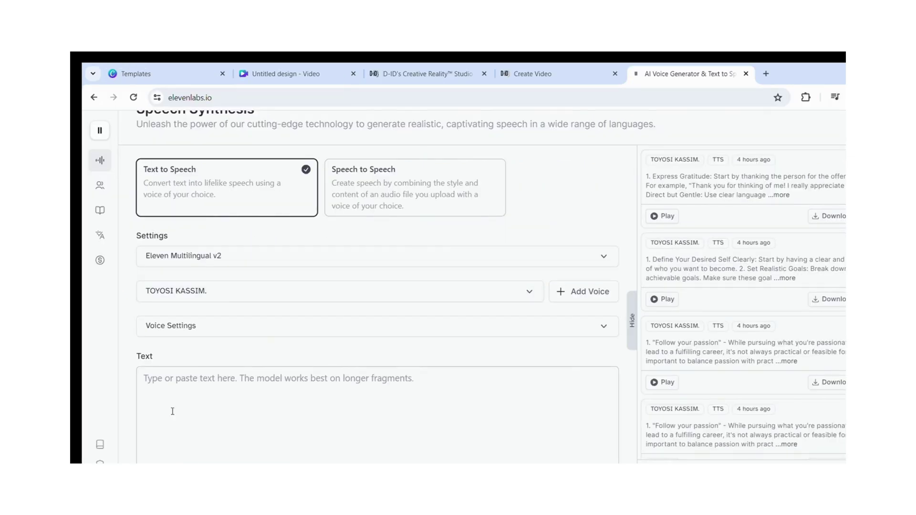
Enter a text-to-speech welcome script starting "hi guys welcome to" and ending "brought my character to life, enjoy." and generate the speech.
left_click(176, 400)
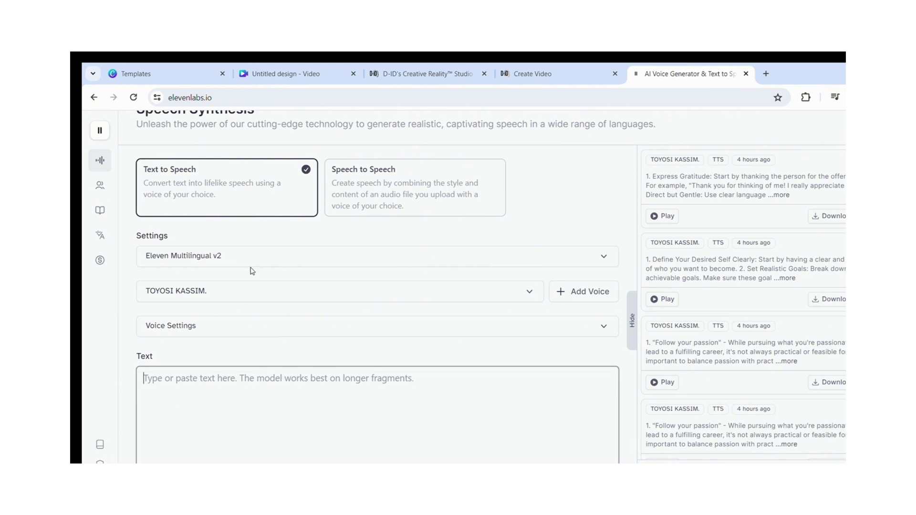
type("hi guys welcome to truthfully toyosi, so lets watch this video step by step  to see how toyosi brought my character to life, enjoy.")
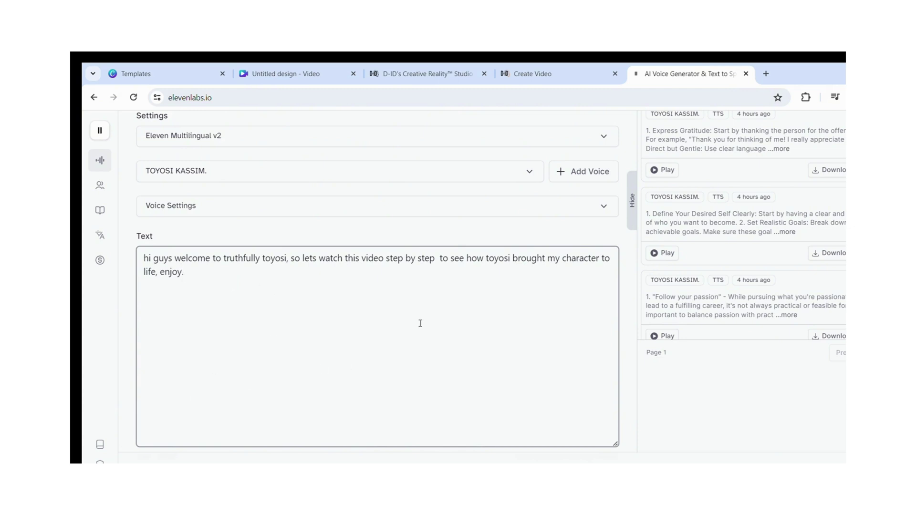
scroll(608, 338, "down", 1)
left_click(547, 368)
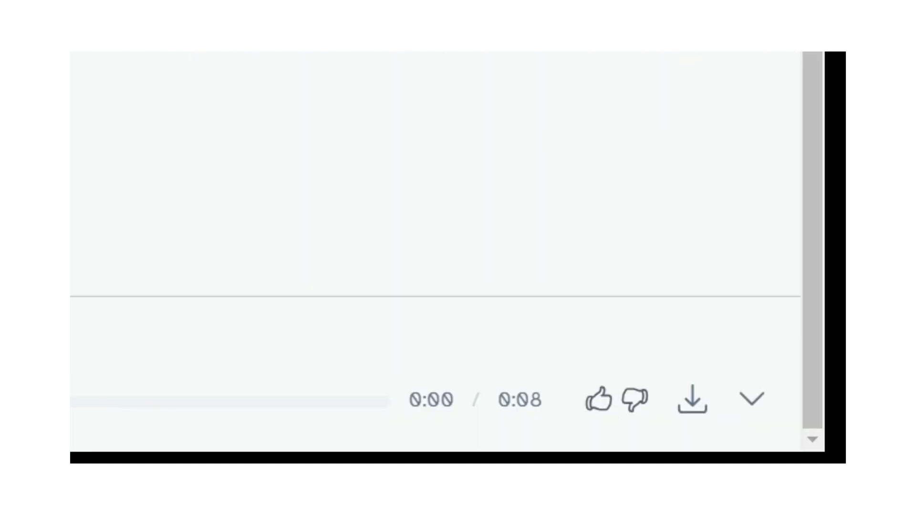
Back in the Canva design, upload the ElevenLabs MP3 as the presenter's audio and generate the talking presenter.
left_click(287, 62)
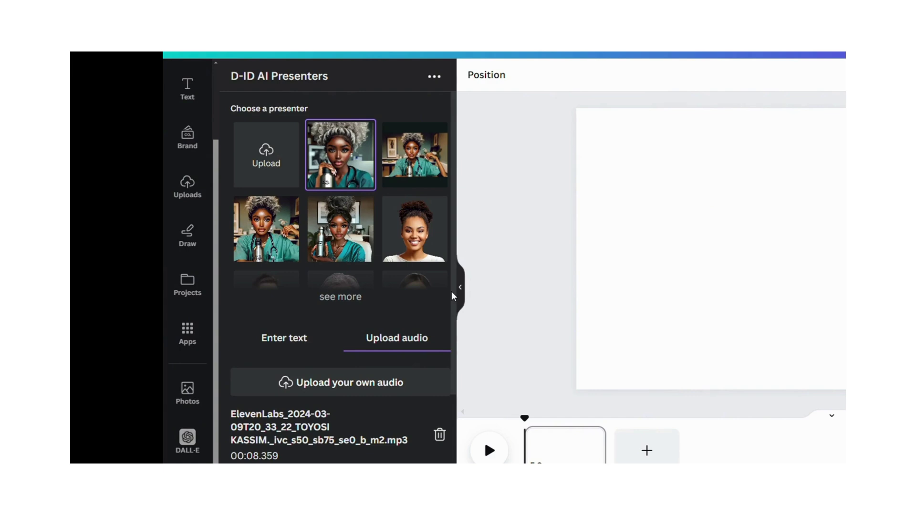
scroll(453, 295, "down", 4)
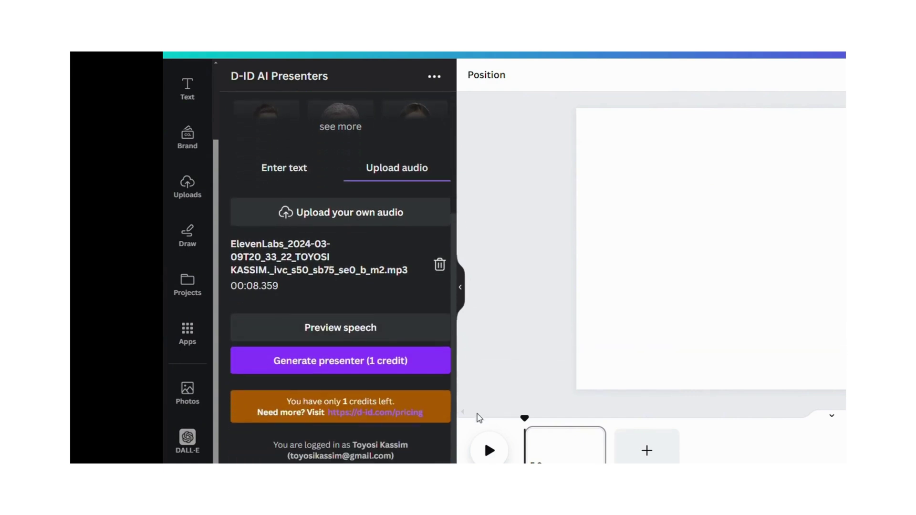
left_click(336, 364)
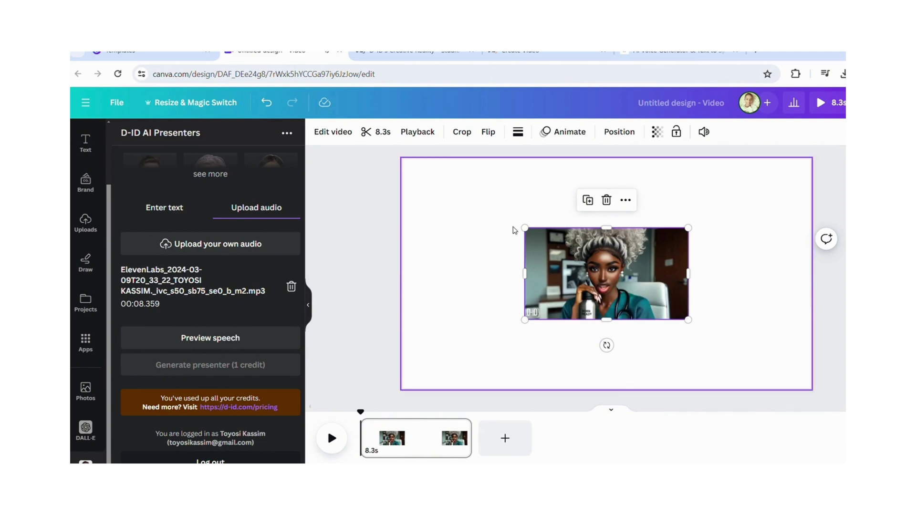
Enlarge the generated presenter video to fill the whole design page and play it back.
left_click_drag(514, 227, 404, 166)
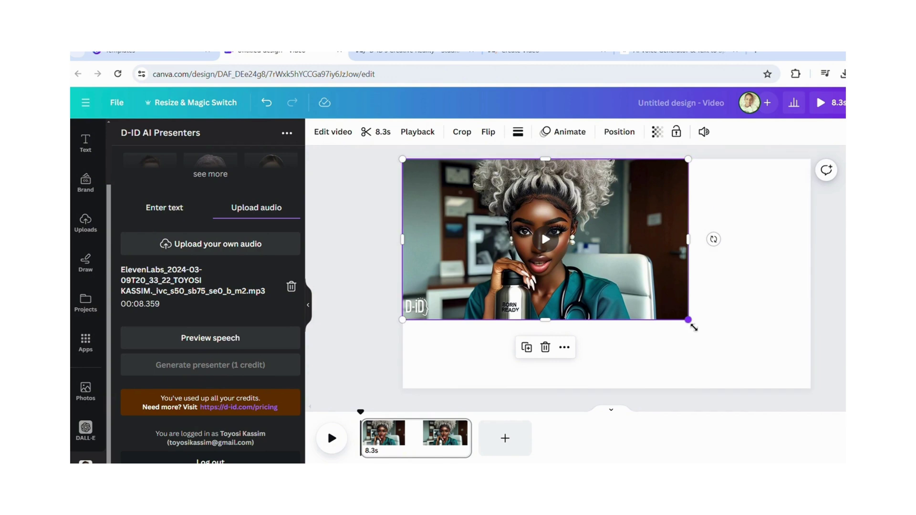
left_click_drag(693, 327, 819, 391)
left_click(820, 391)
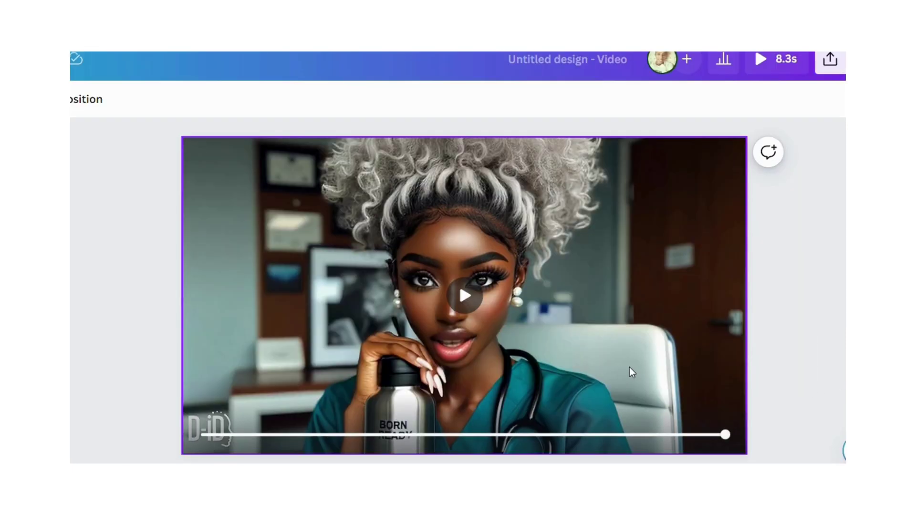
left_click(464, 296)
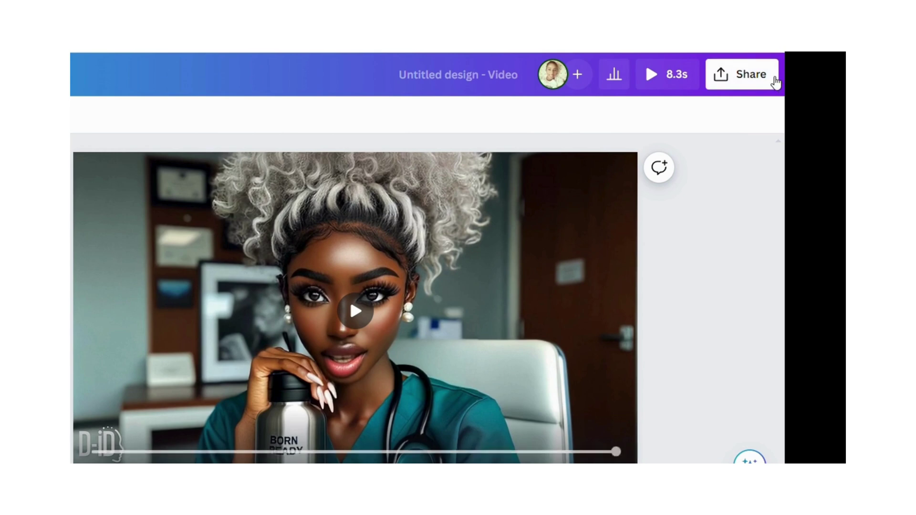
Download the design as an MP4 video with the quality set to 4K (UHD).
left_click(883, 65)
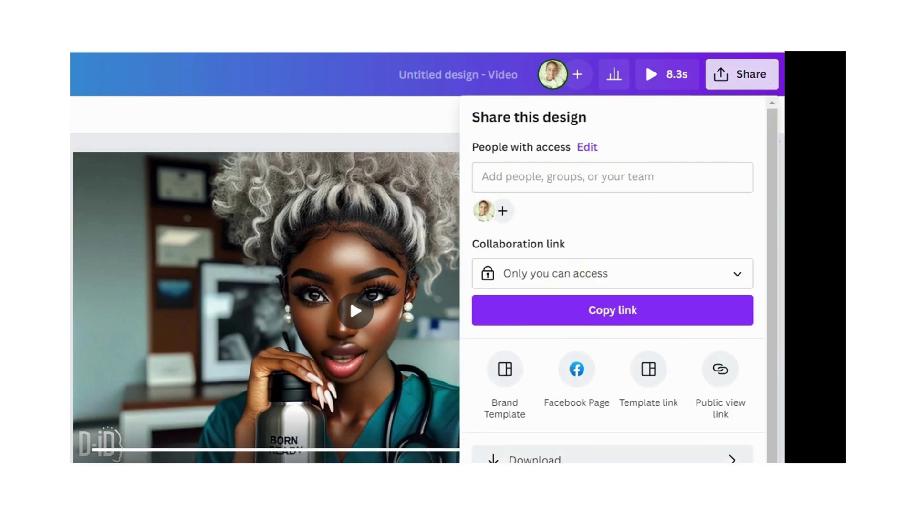
left_click(535, 460)
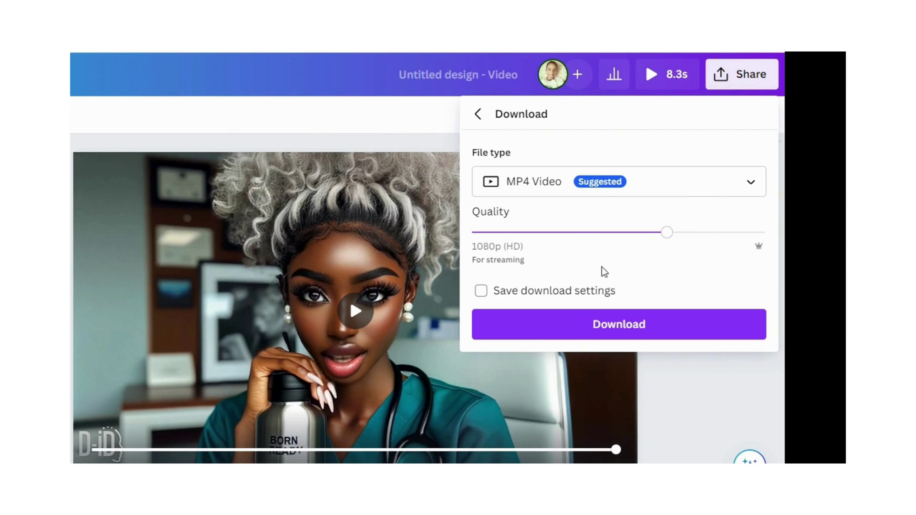
left_click_drag(666, 235, 780, 210)
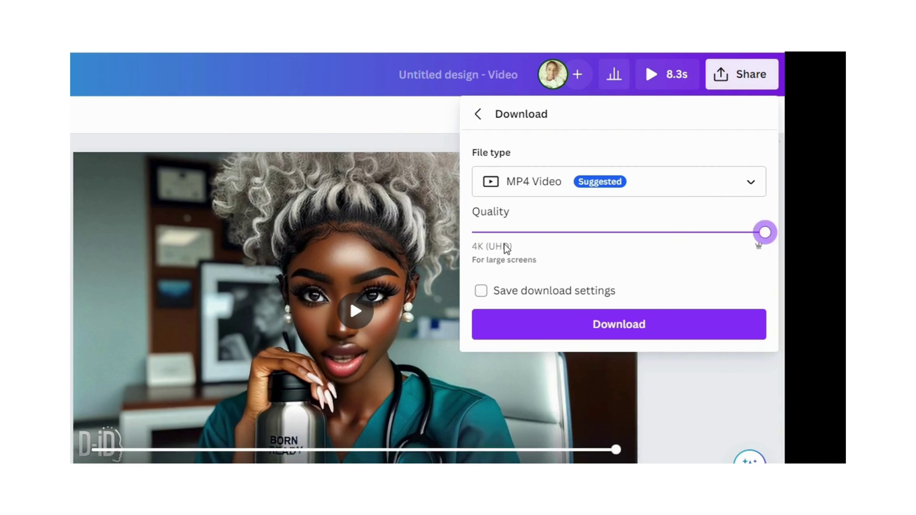
left_click(591, 327)
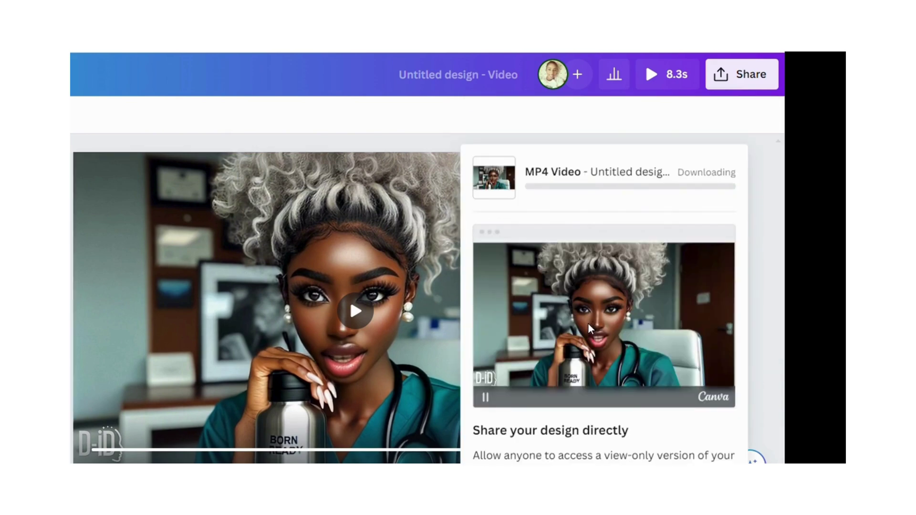